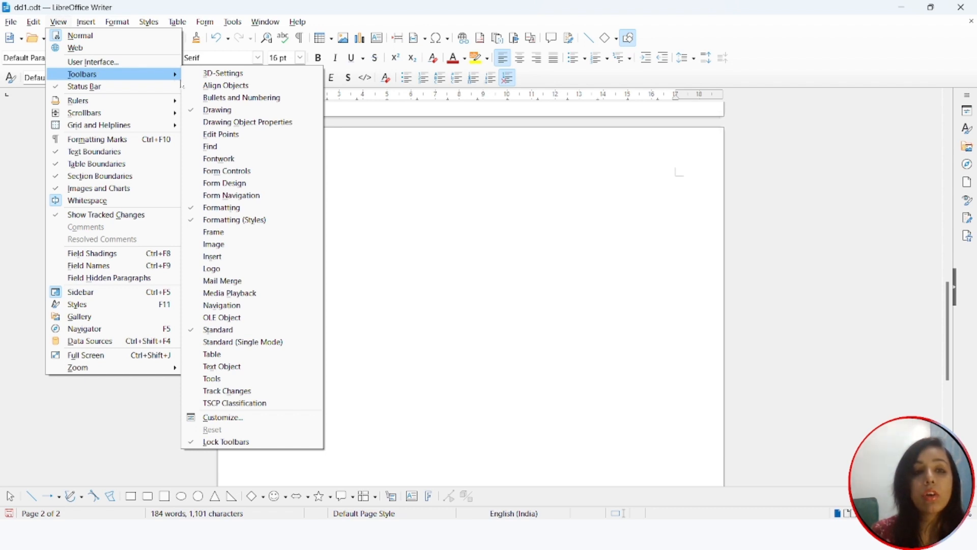
pyautogui.click(215, 122)
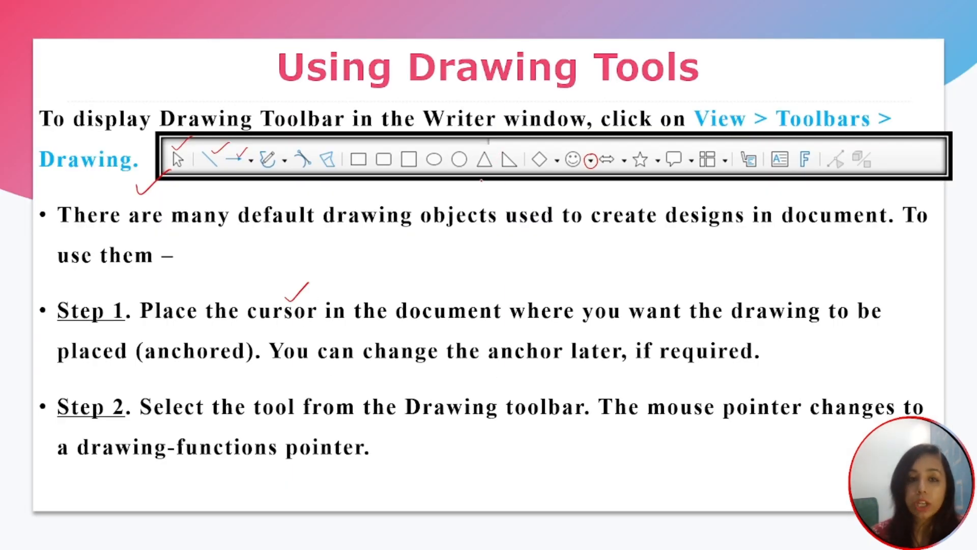
pyautogui.press('Right')
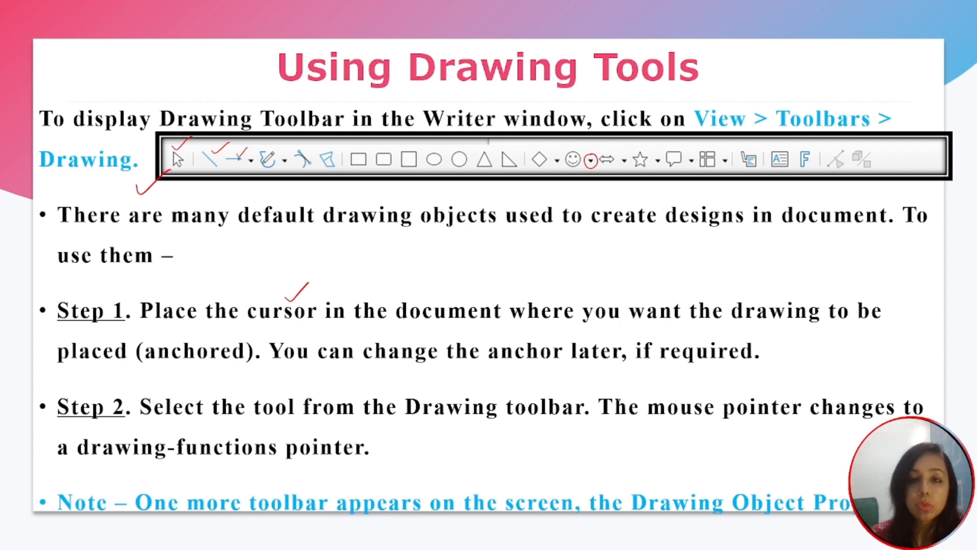
pyautogui.moveTo(686, 492); pyautogui.dragTo(798, 482)
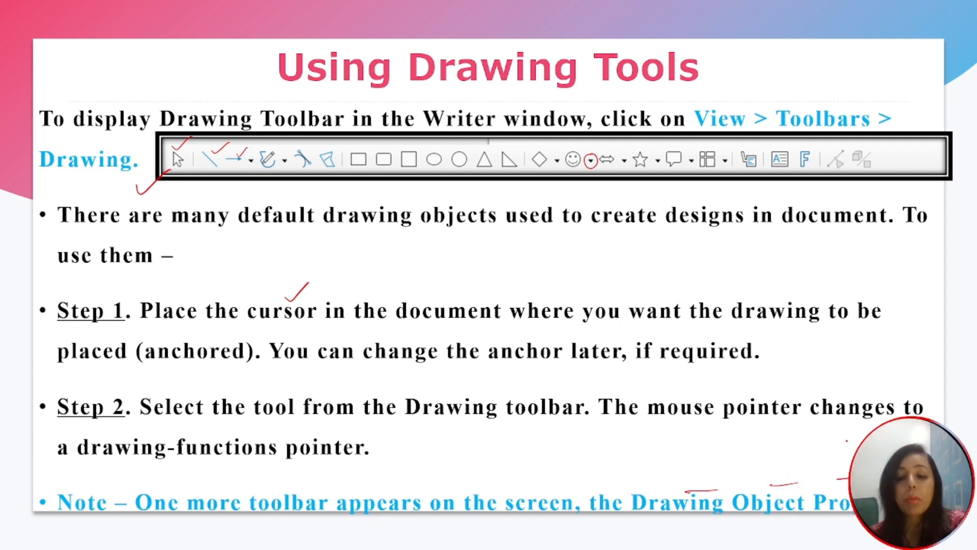
pyautogui.press('Right')
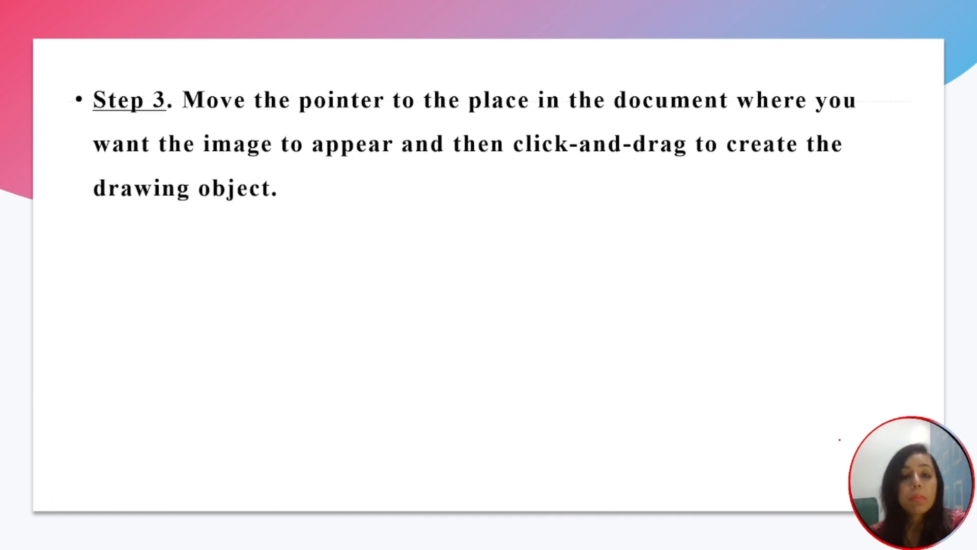
pyautogui.press('Right')
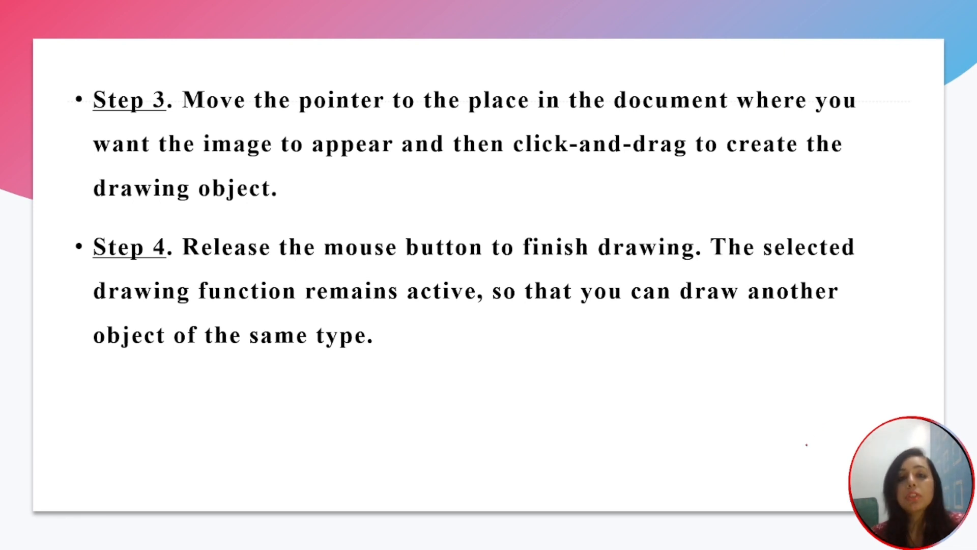
pyautogui.press('Right')
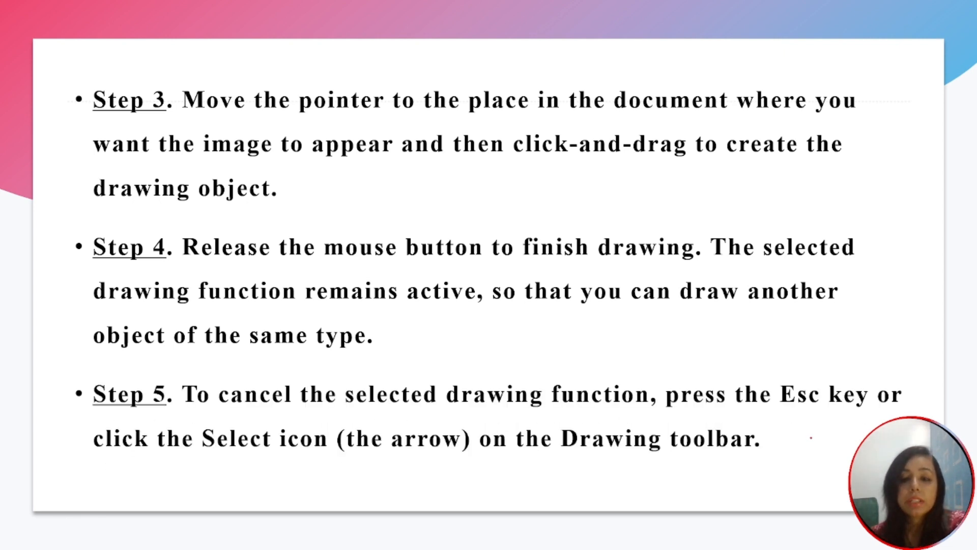
pyautogui.press('Right')
pyautogui.press('Right')
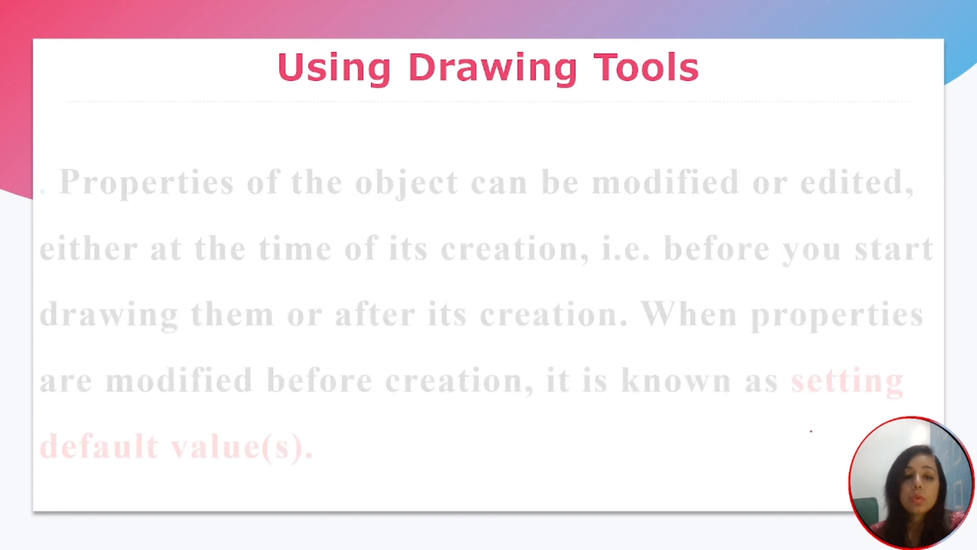
# Switch to the dd1.odt document in LibreOffice Writer
pyautogui.hotkey('alt', 'Tab')
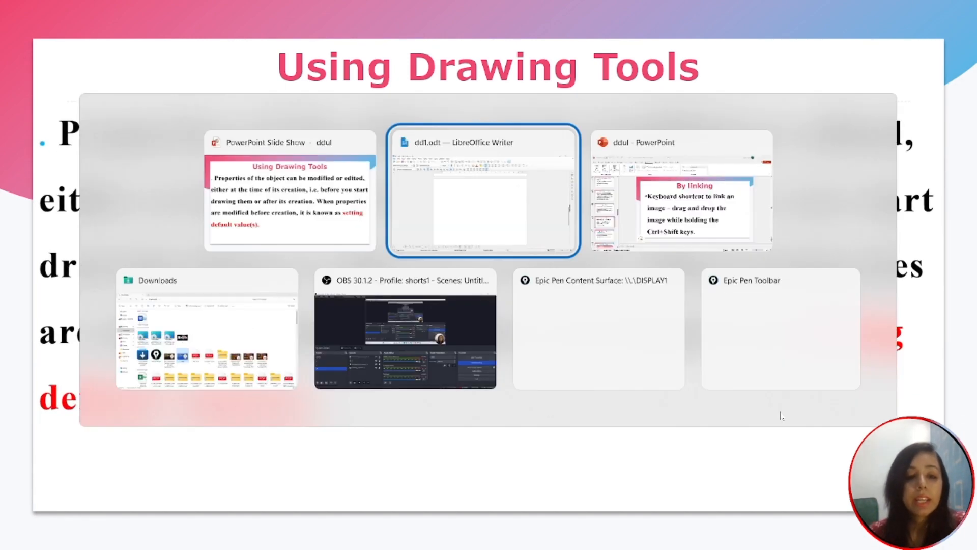
pyautogui.click(489, 210)
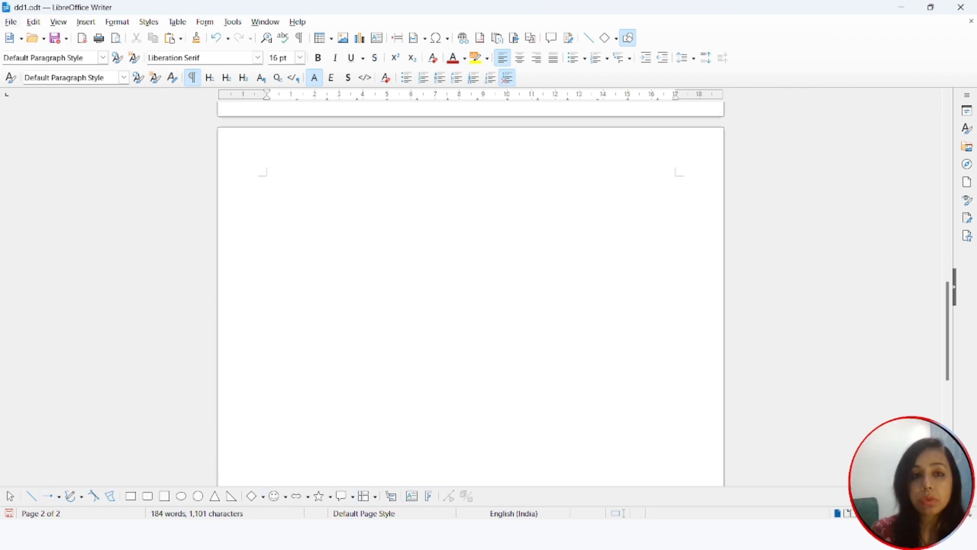
# Hide the Drawing toolbar and display it again
pyautogui.click(64, 23)
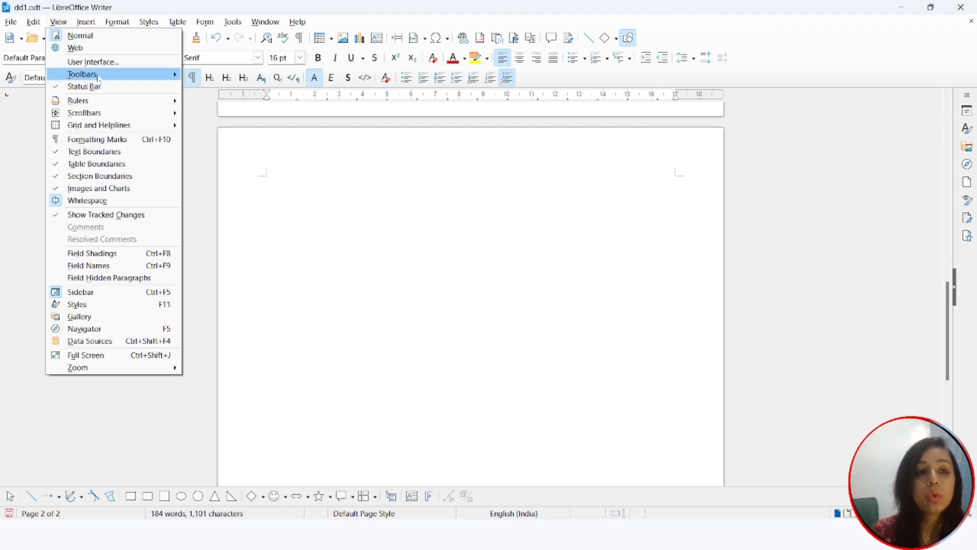
pyautogui.moveTo(100, 78)
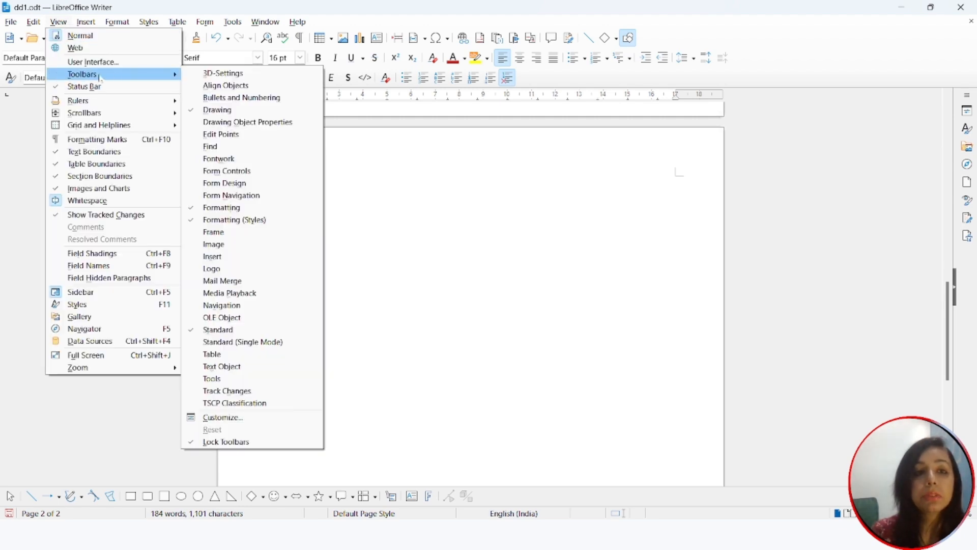
pyautogui.click(214, 110)
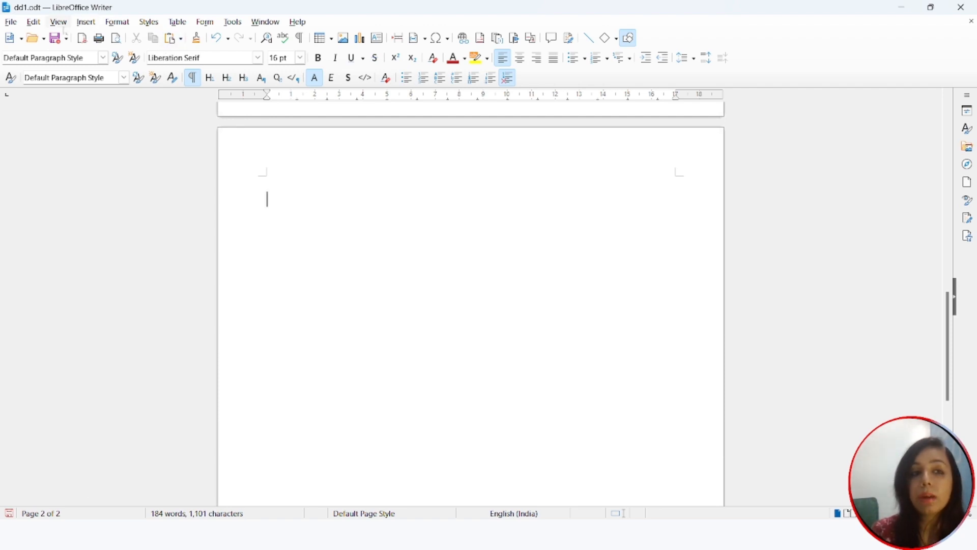
pyautogui.click(59, 22)
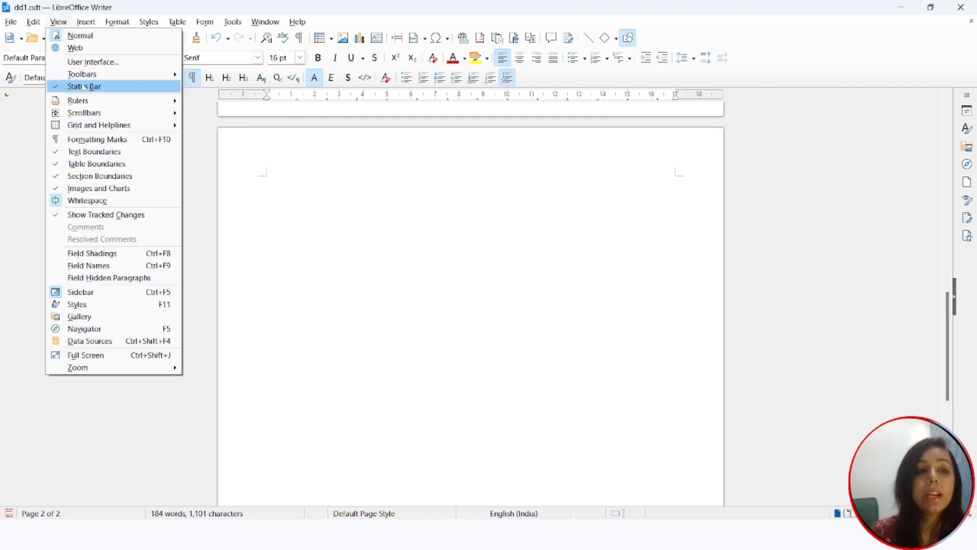
pyautogui.moveTo(96, 80)
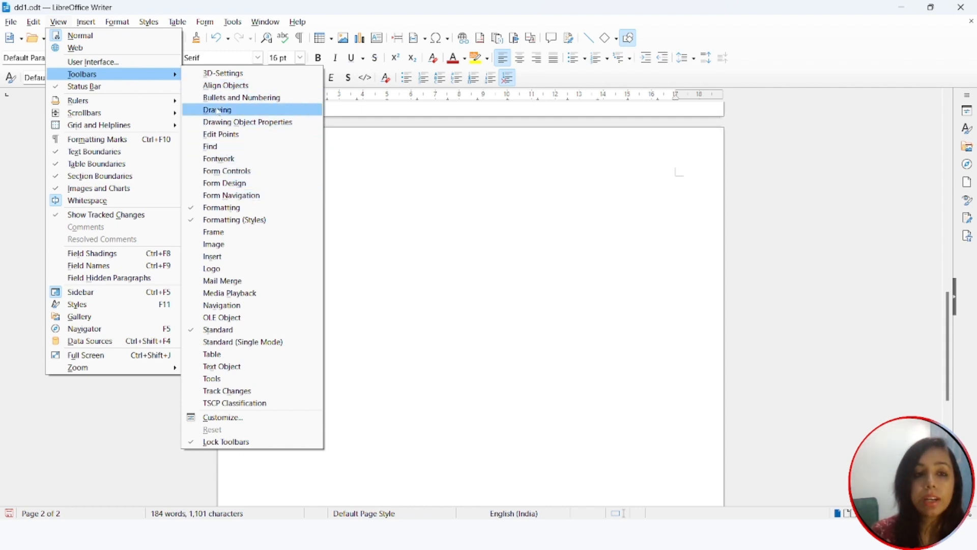
pyautogui.click(217, 111)
# Display the Drawing Object Properties toolbar
pyautogui.click(60, 22)
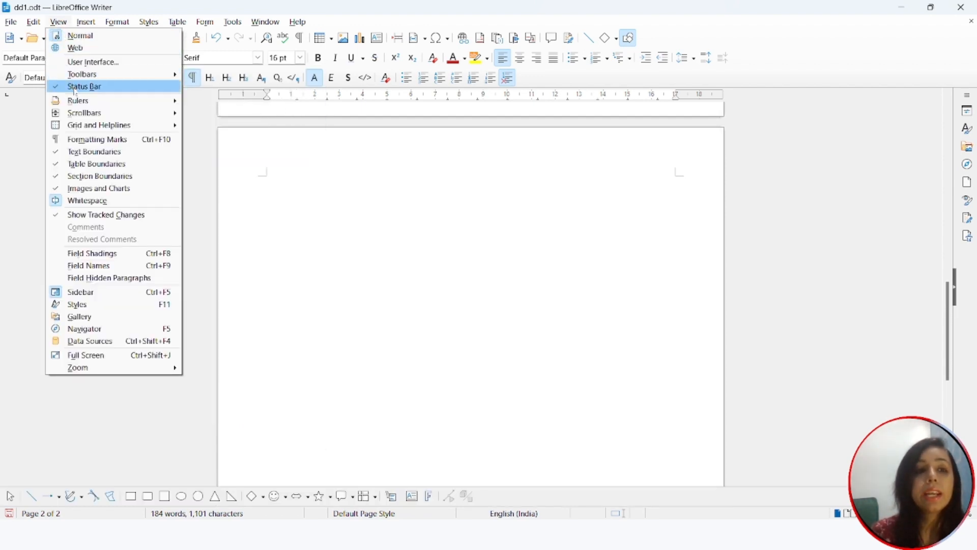
pyautogui.moveTo(98, 75)
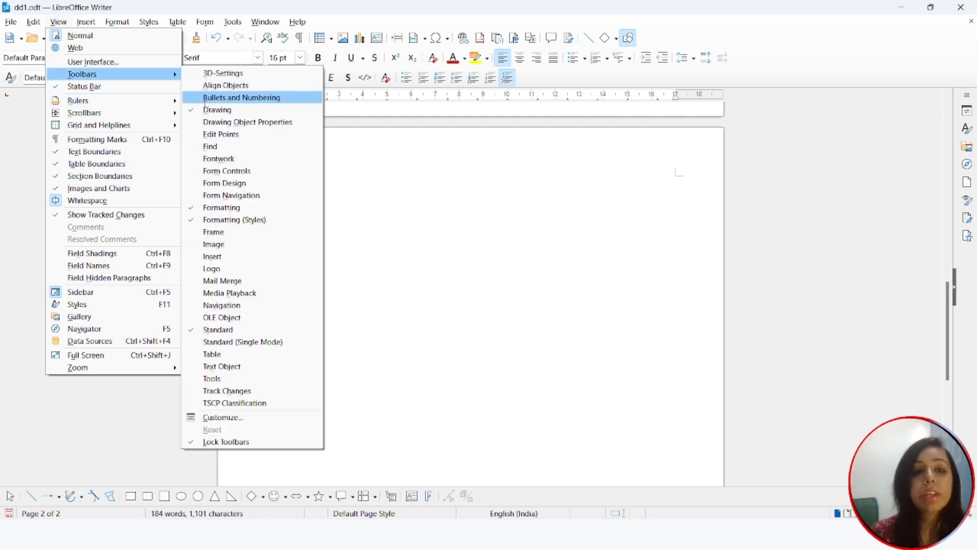
pyautogui.click(217, 122)
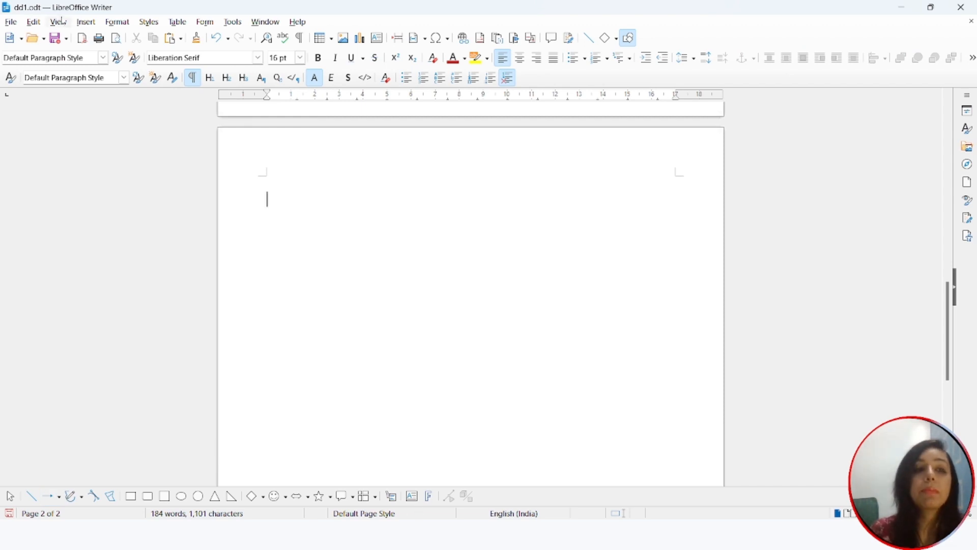
# Insert the image named "it" from the Downloads folder on the empty page and delete it
pyautogui.click(85, 22)
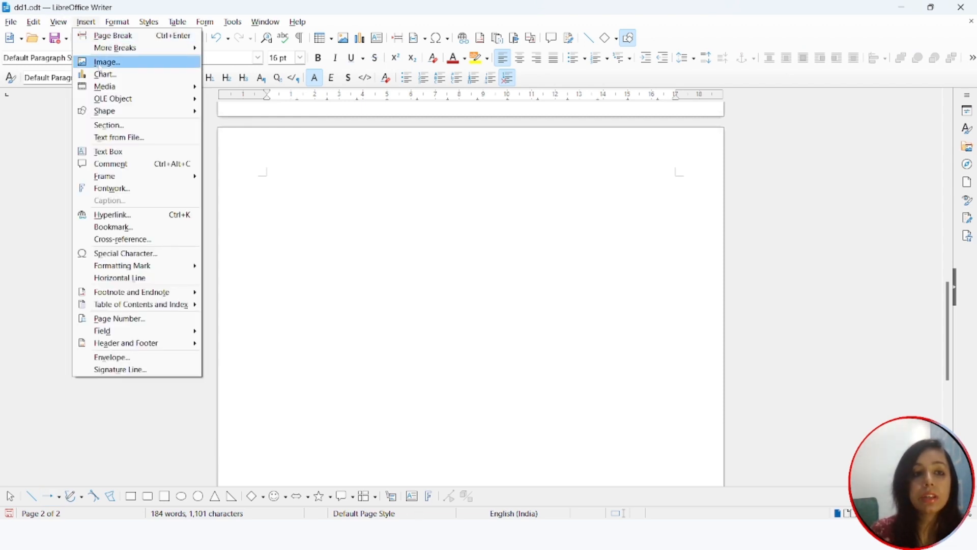
pyautogui.click(99, 64)
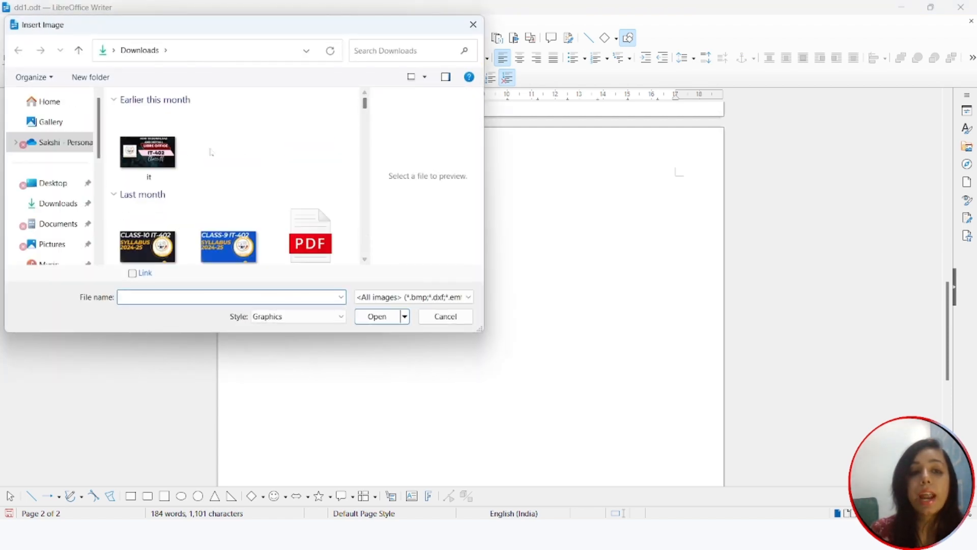
pyautogui.doubleClick(167, 160)
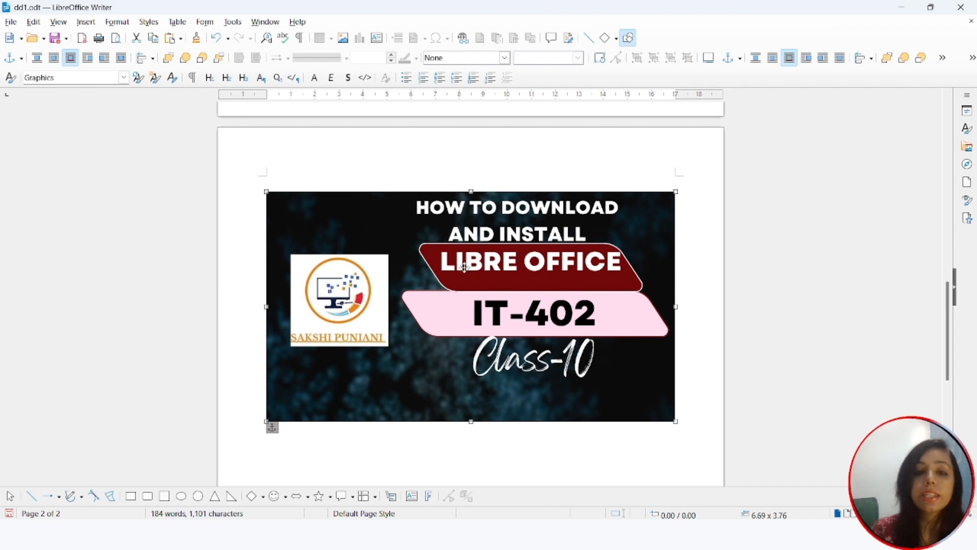
pyautogui.press('Delete')
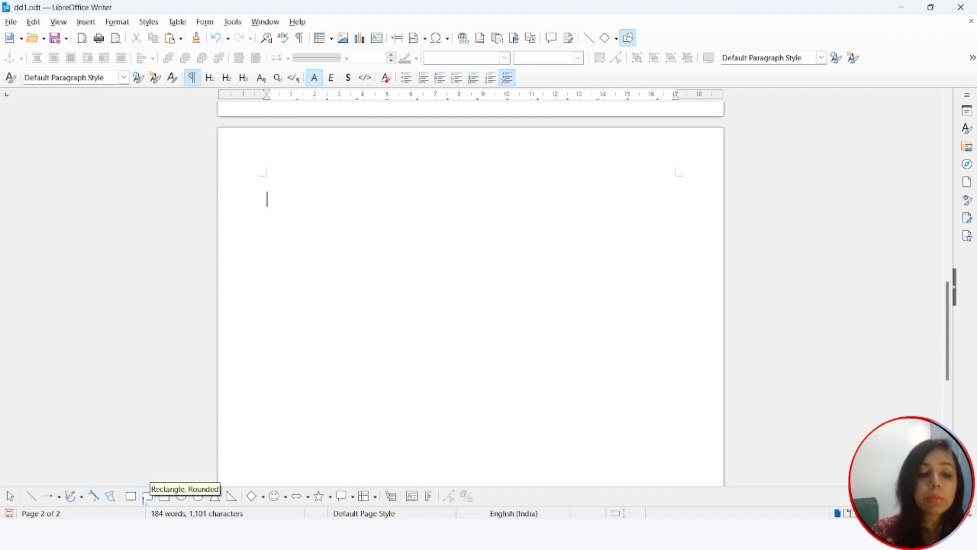
# Draw a rounded rectangle about 7.8 × 4.7 cm near the top of page 2 and give it a dashed outline
pyautogui.click(147, 498)
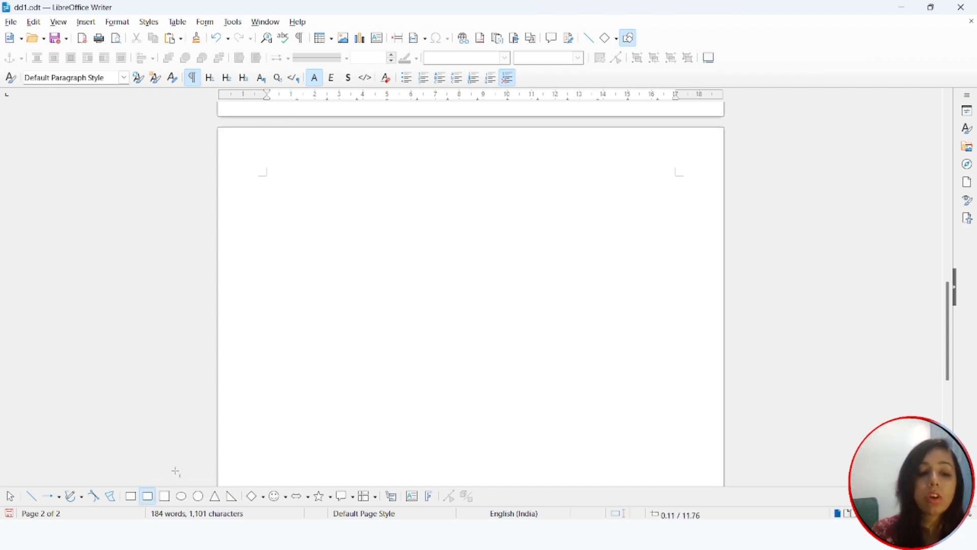
pyautogui.moveTo(338, 185)
pyautogui.mouseDown()
pyautogui.moveTo(500, 271)
pyautogui.moveTo(524, 298)
pyautogui.mouseUp()
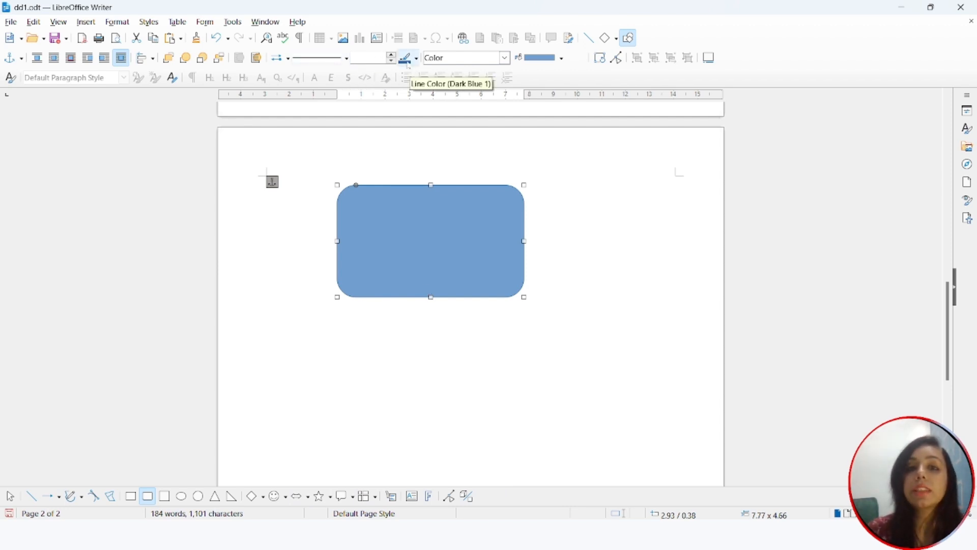
pyautogui.click(340, 58)
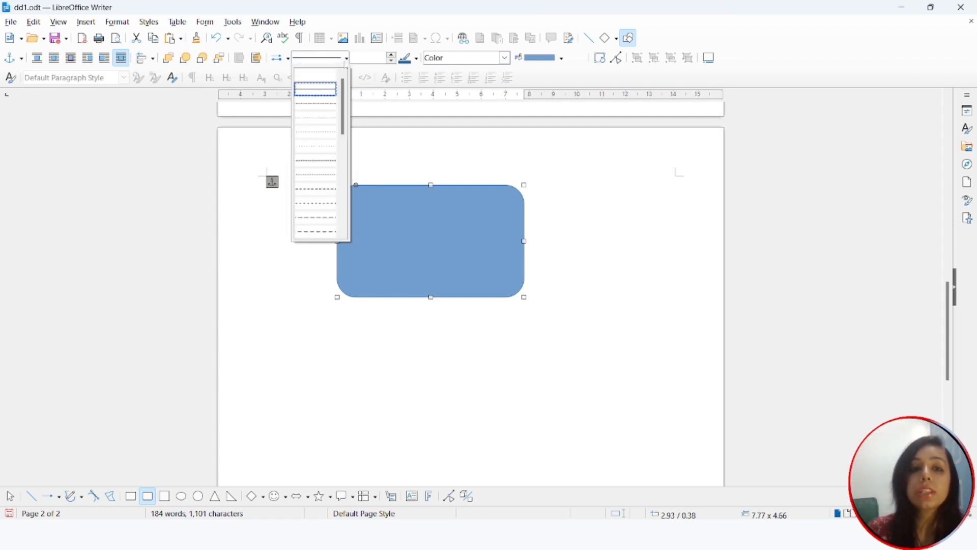
pyautogui.click(323, 160)
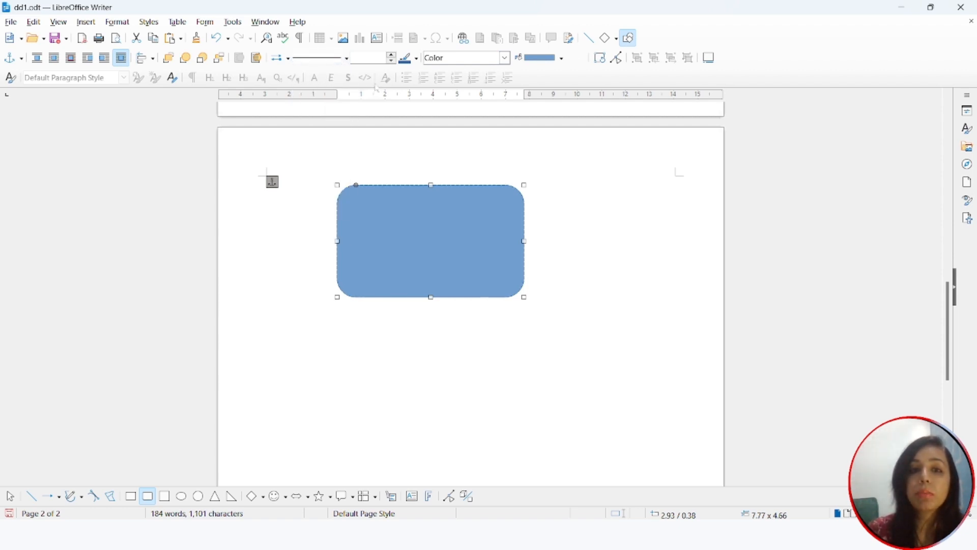
# Set the rounded rectangle's line thickness to 0.10"
pyautogui.click(391, 55)
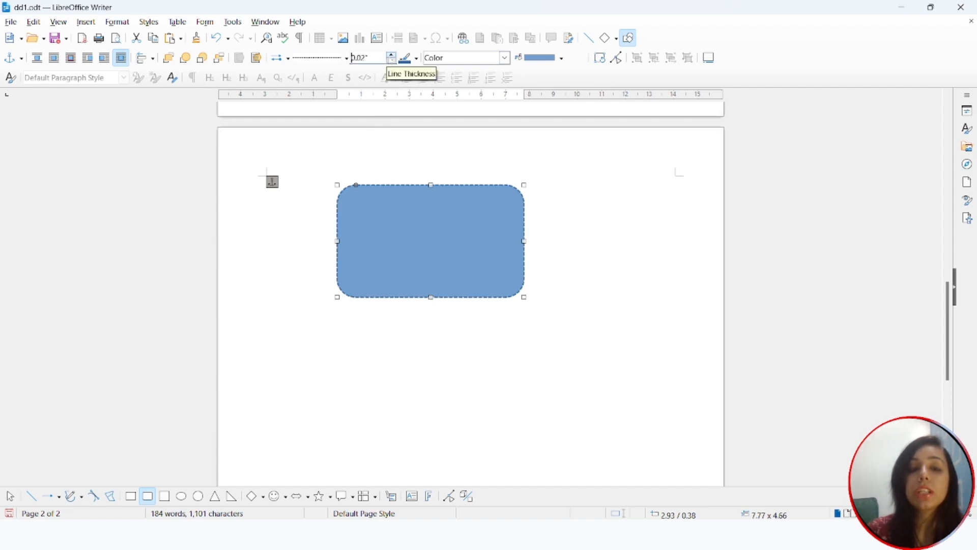
pyautogui.click(391, 55)
pyautogui.click(391, 55)
pyautogui.click(391, 55)
pyautogui.click(391, 55)
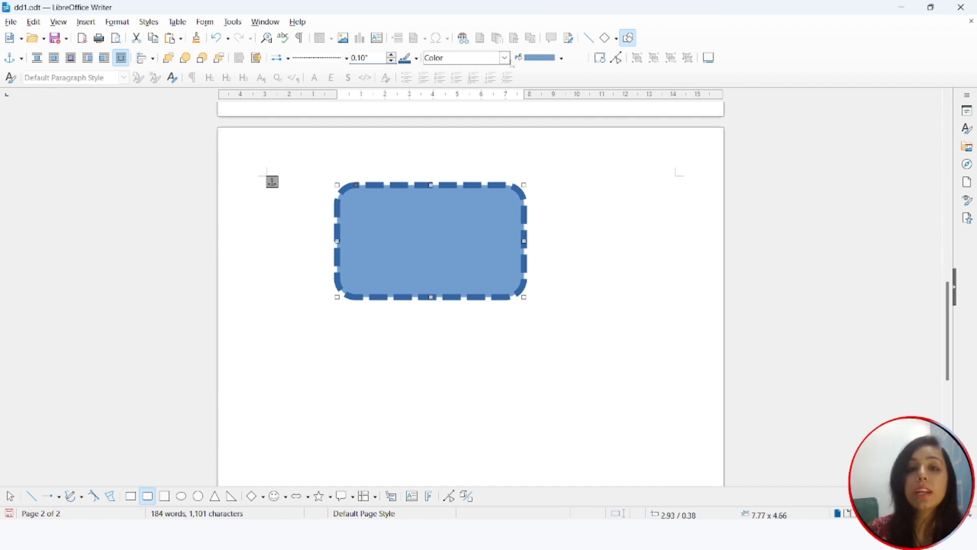
# Fill the rounded rectangle with solid orange-red and change its dashed outline to dark purple
pyautogui.click(504, 58)
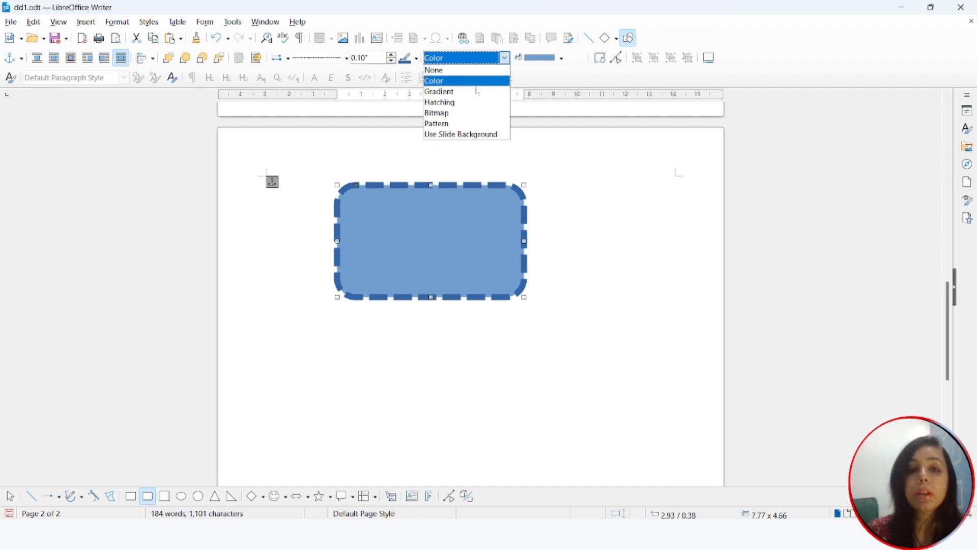
pyautogui.click(439, 86)
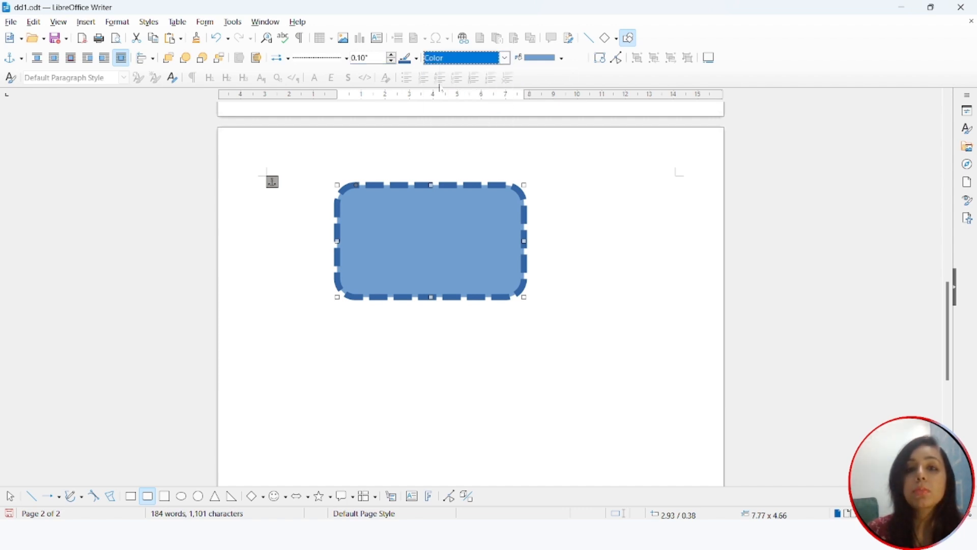
pyautogui.click(562, 58)
pyautogui.click(555, 97)
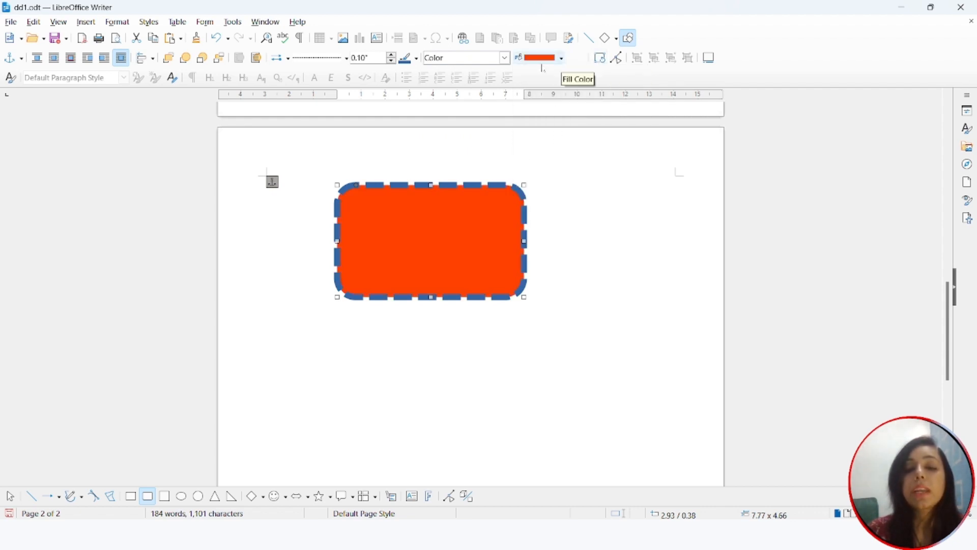
pyautogui.click(417, 58)
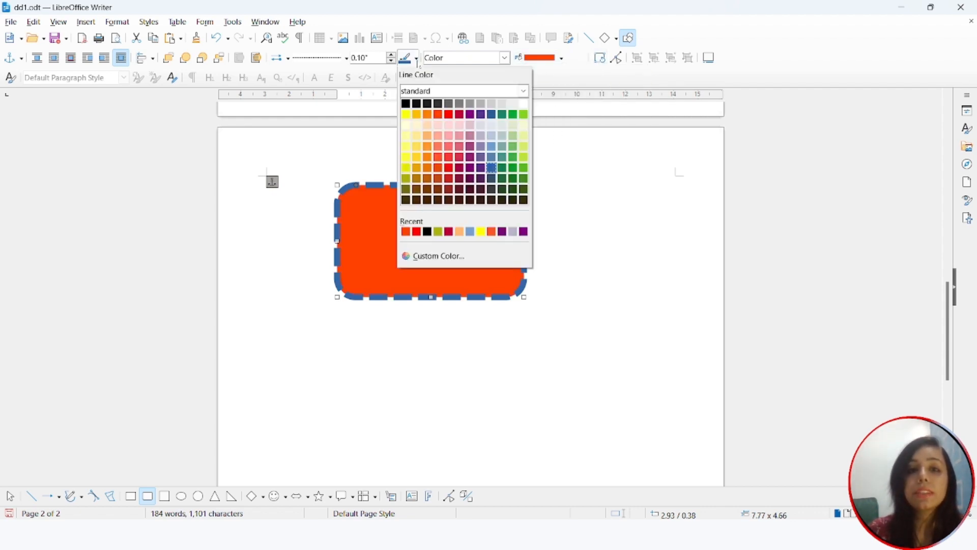
pyautogui.click(481, 114)
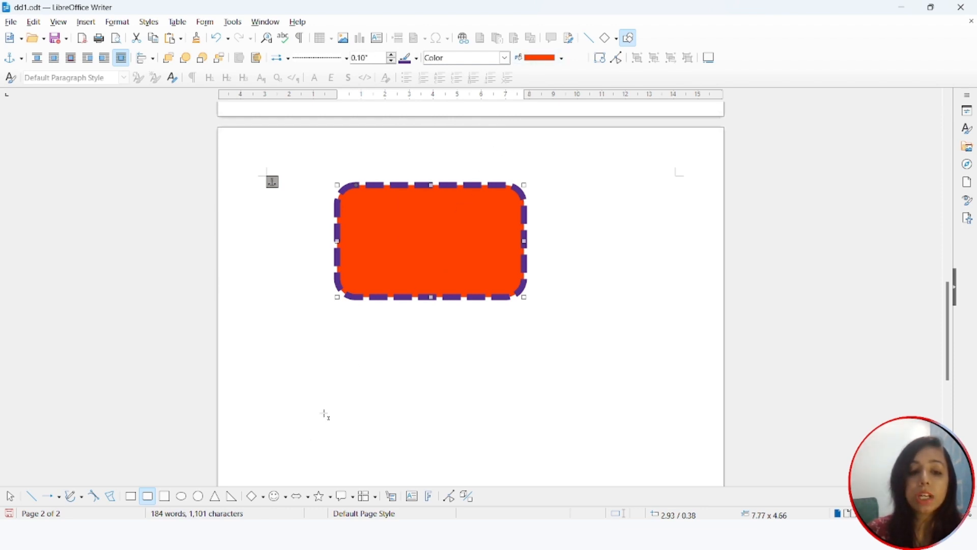
# Draw an Explosion shape about 9.0 × 4.4 cm below and to the right of the rounded rectangle
pyautogui.click(330, 498)
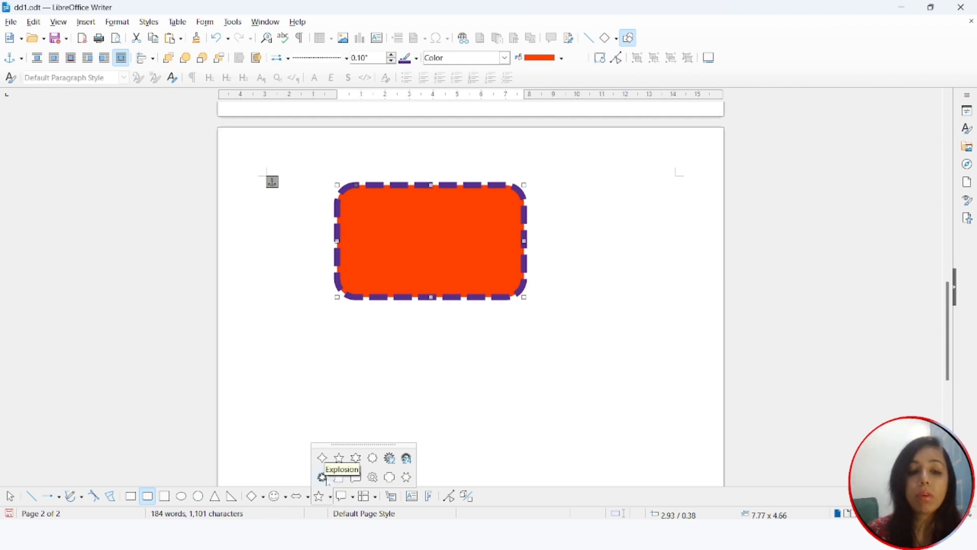
pyautogui.click(322, 477)
pyautogui.moveTo(435, 350); pyautogui.dragTo(652, 455)
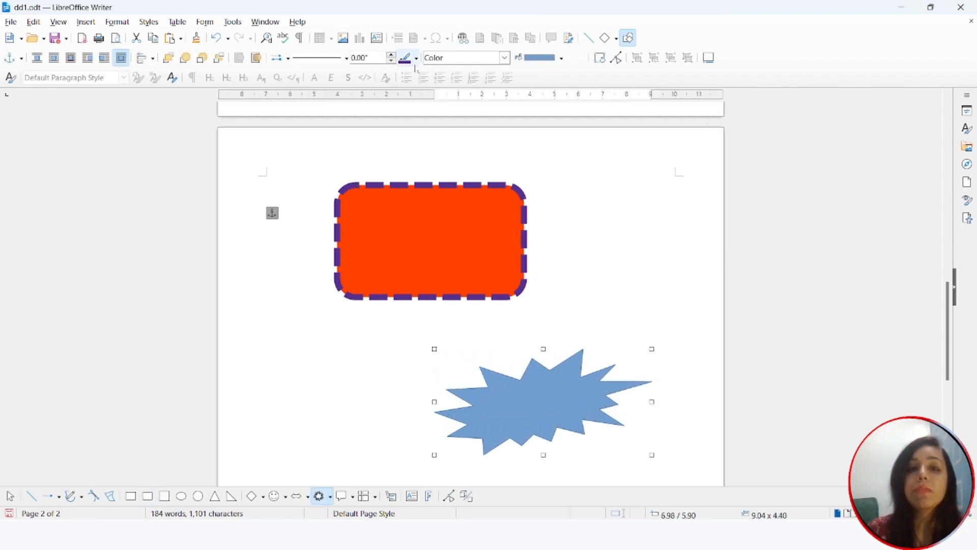
# Give the explosion shape a yellow line color and a solid green fill
pyautogui.click(416, 58)
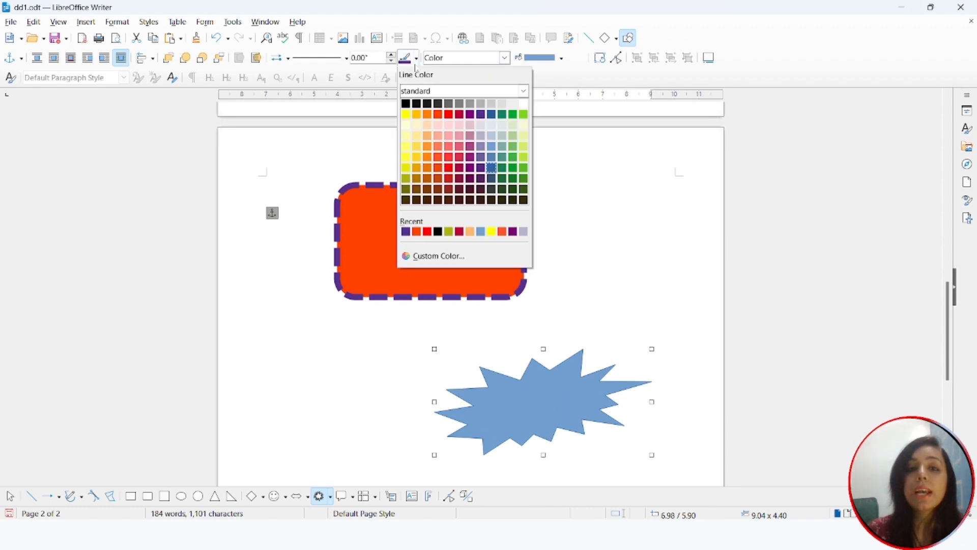
pyautogui.click(410, 116)
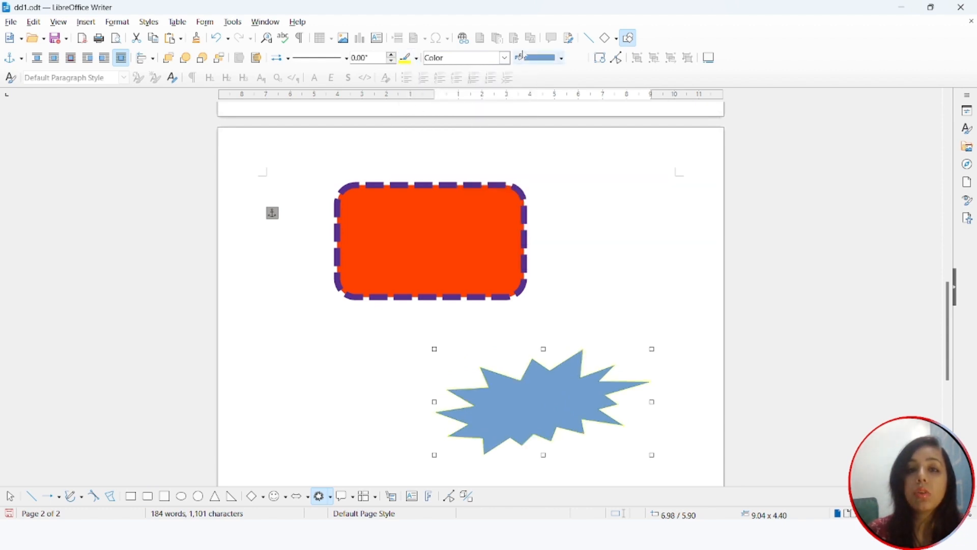
pyautogui.click(561, 59)
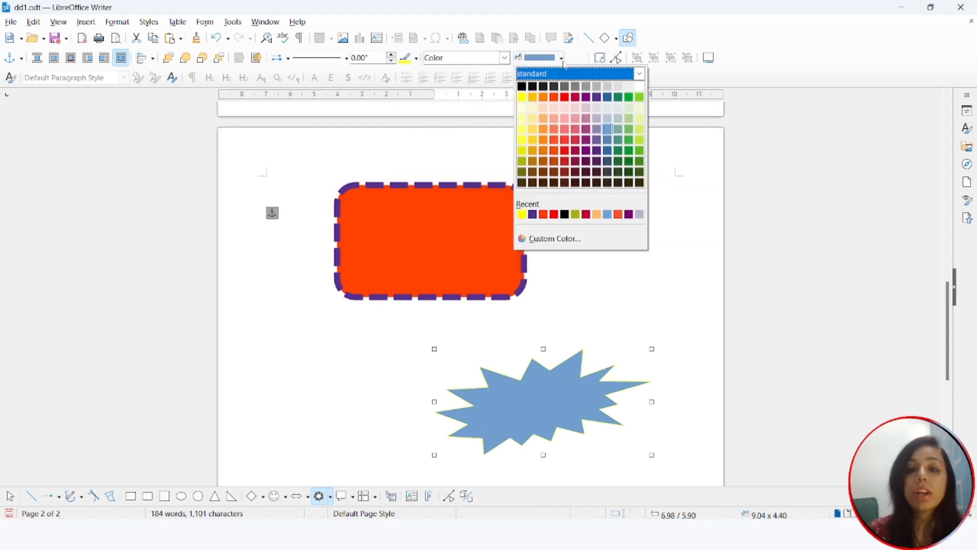
pyautogui.click(629, 143)
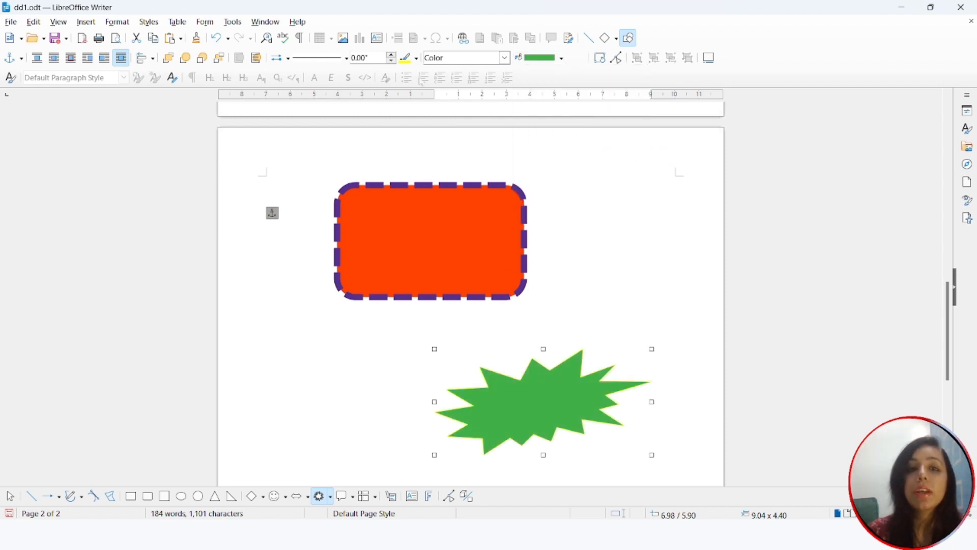
# Set the explosion shape's line thickness to 0.02" and change its outline to a dashed style
pyautogui.click(391, 55)
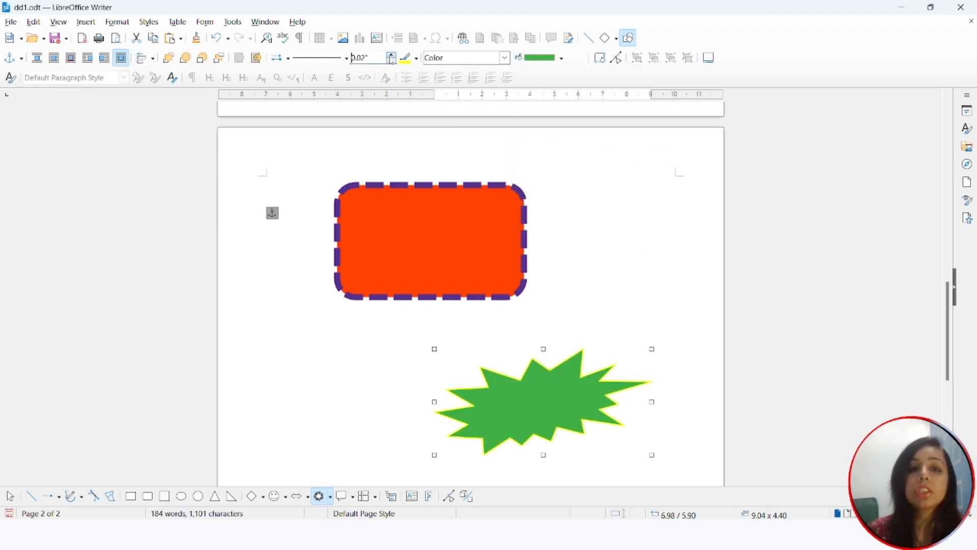
pyautogui.click(350, 60)
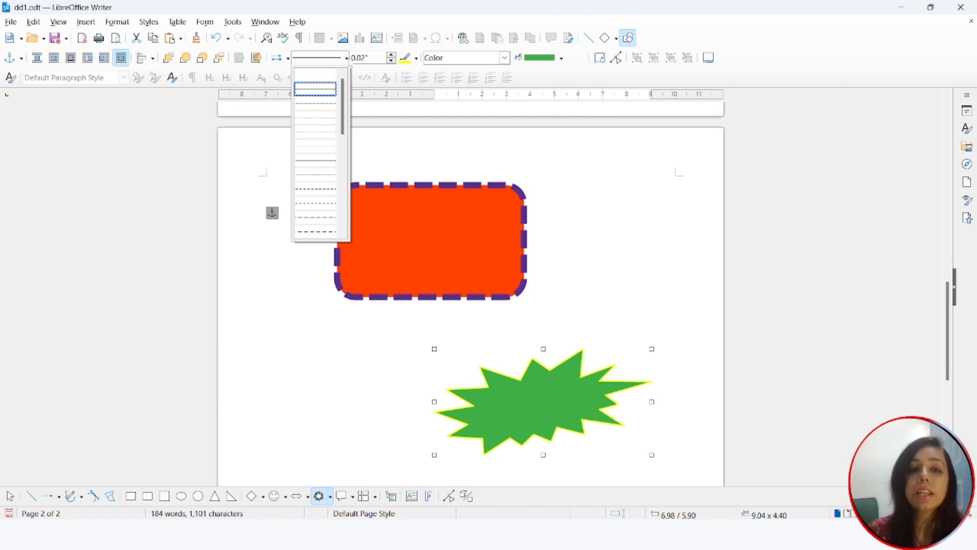
pyautogui.click(327, 218)
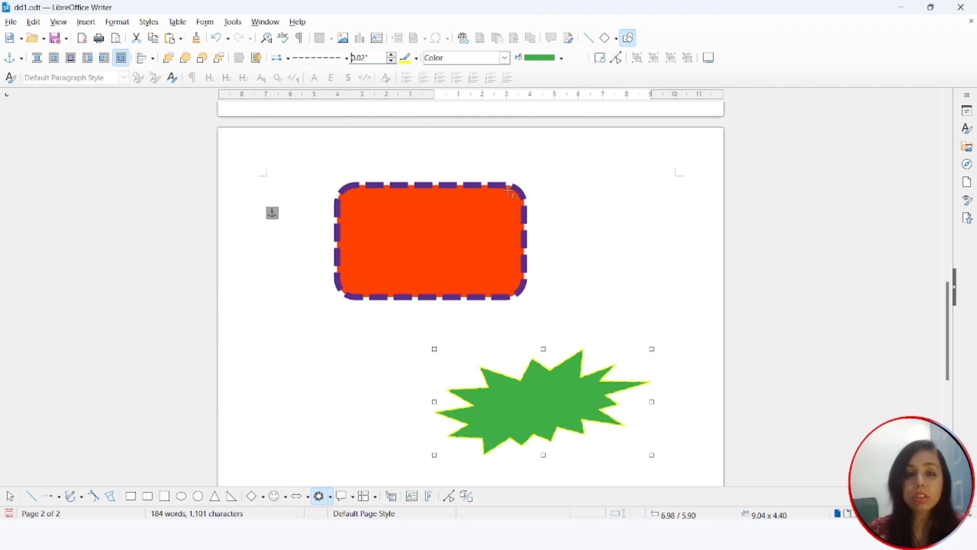
pyautogui.hotkey('alt', 'Tab')
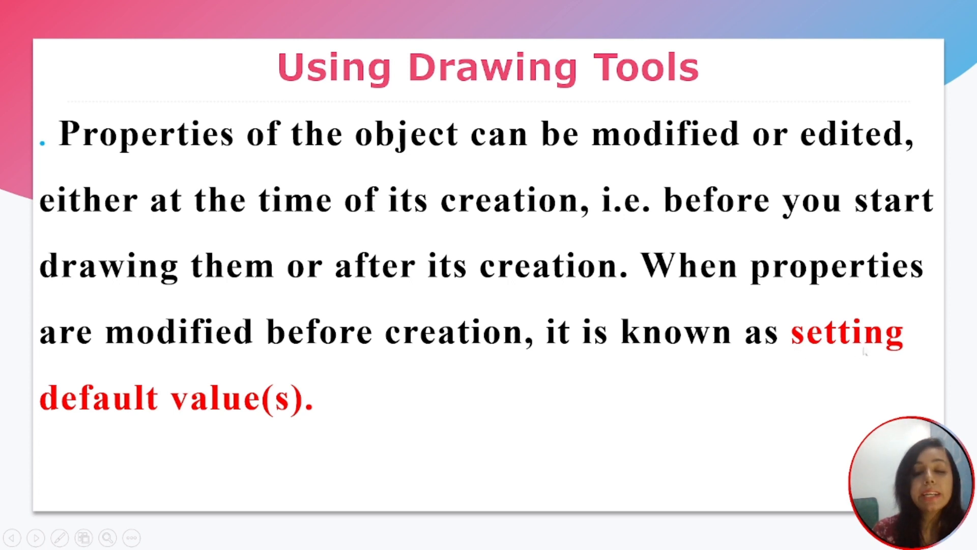
pyautogui.hotkey('alt', 'Tab')
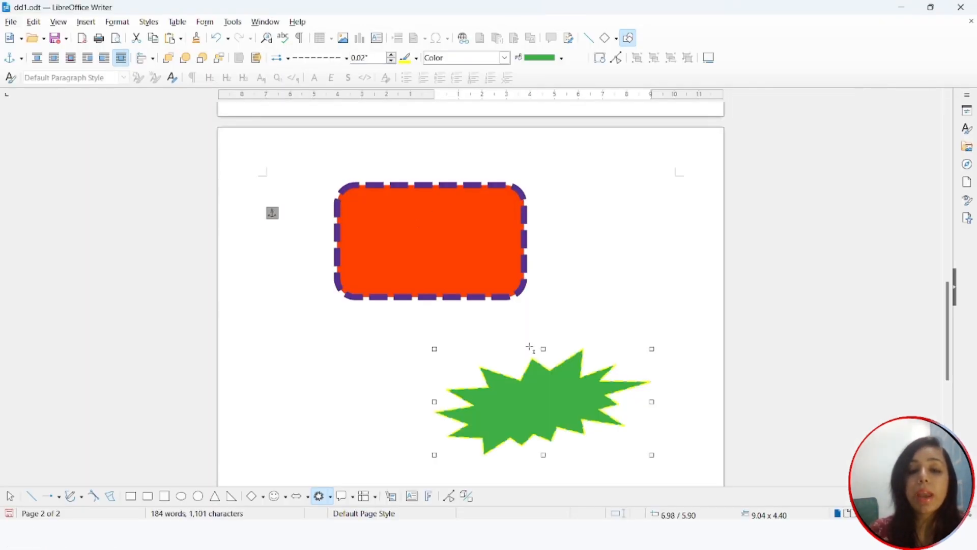
pyautogui.click(581, 220)
pyautogui.press('Escape')
pyautogui.hotkey('ctrl', 'z')
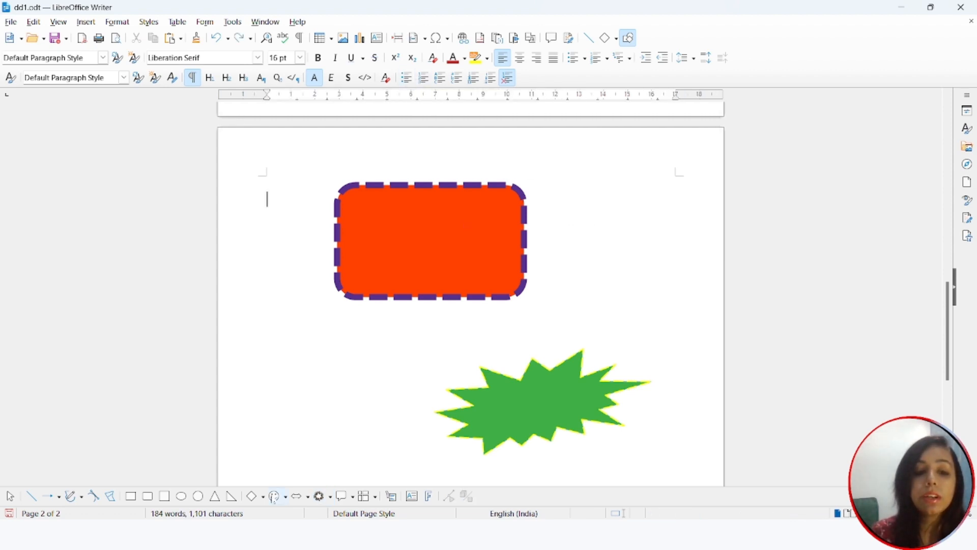
# Activate the Right Triangle tool, and switch to the PowerPoint slide show at the slide on setting or changing drawing object properties
pyautogui.click(231, 496)
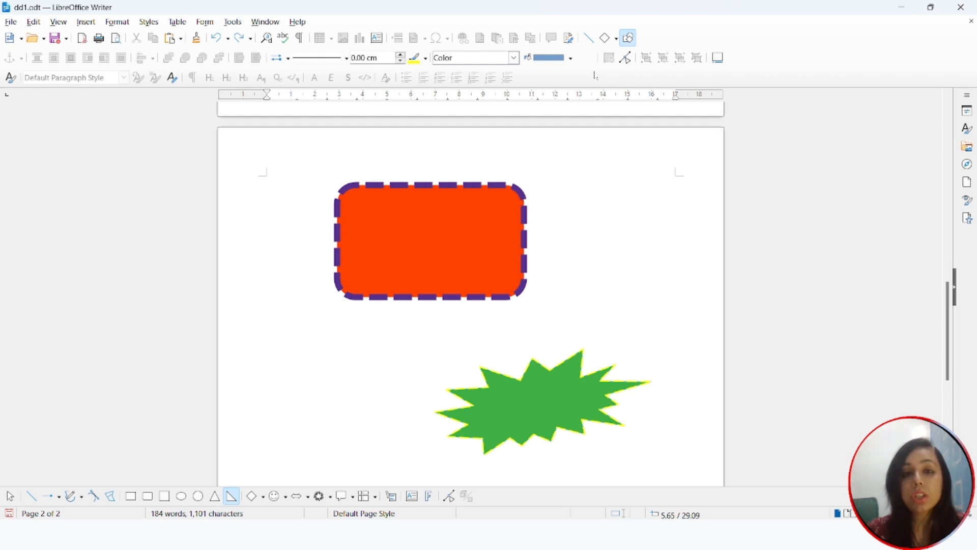
pyautogui.hotkey('alt', 'Tab')
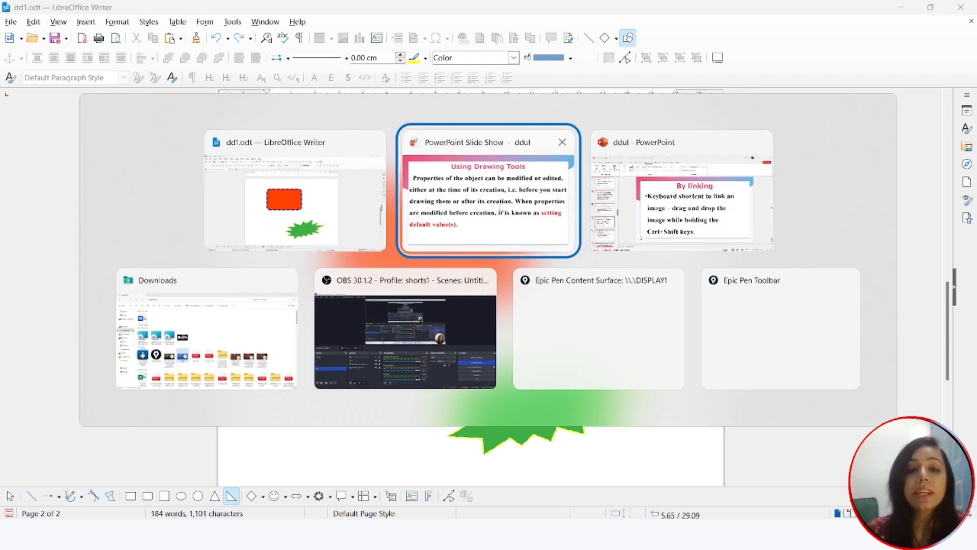
pyautogui.press('Right')
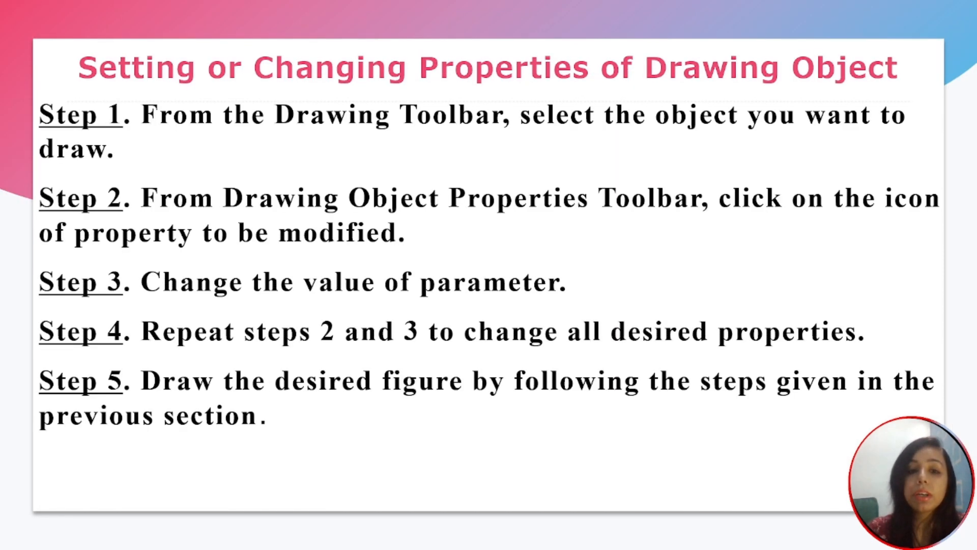
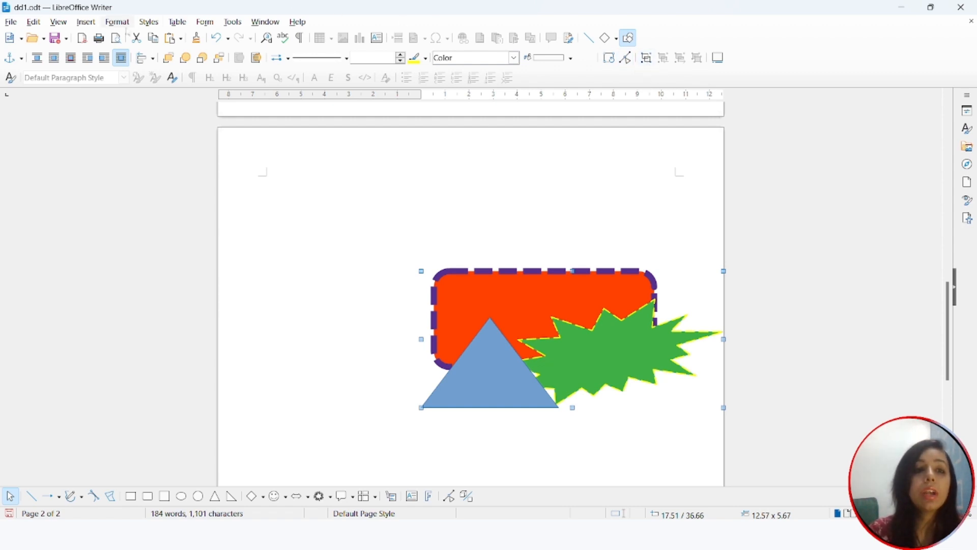
# Group the selected rectangle, triangle and explosion, and move the group up and left to about 3.3 / 0.0 cm
pyautogui.click(124, 24)
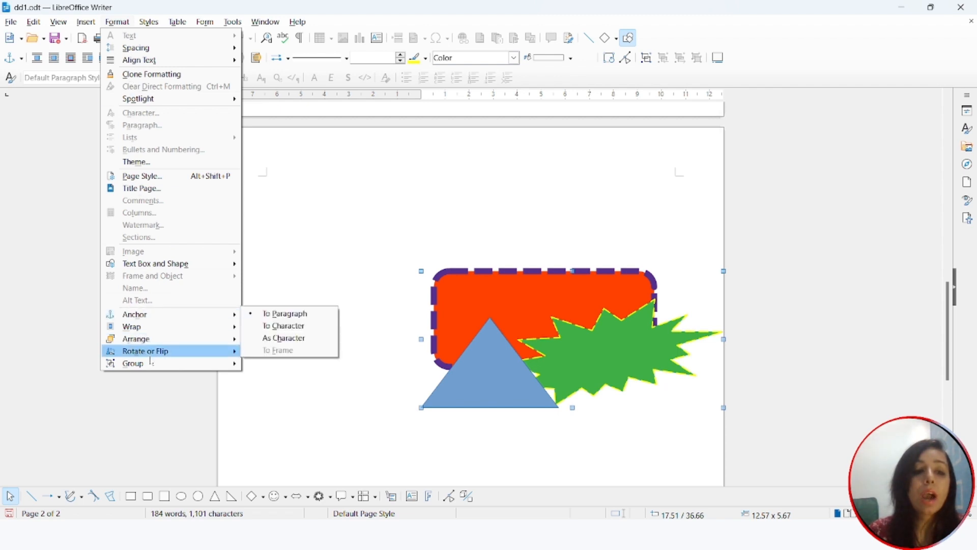
pyautogui.moveTo(152, 366)
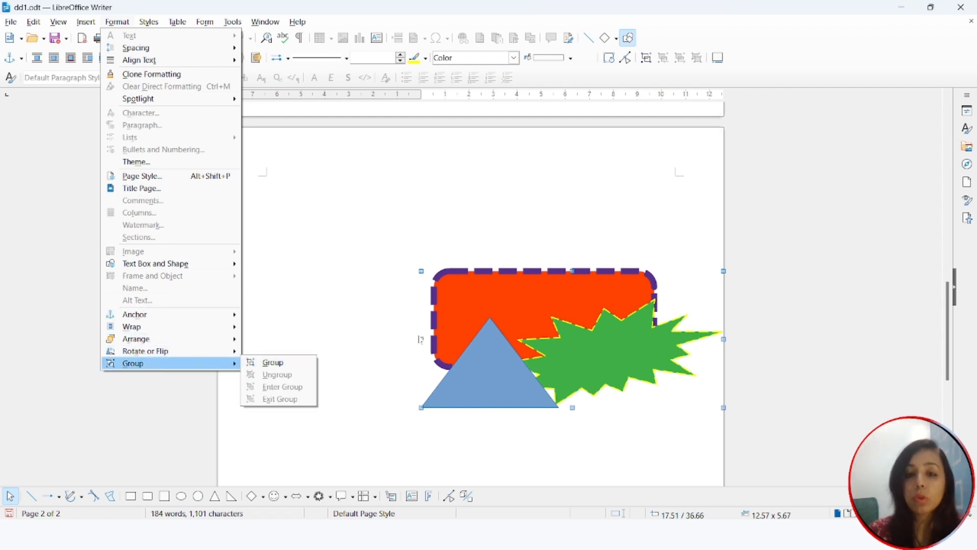
pyautogui.click(574, 337)
pyautogui.moveTo(547, 290); pyautogui.dragTo(472, 228)
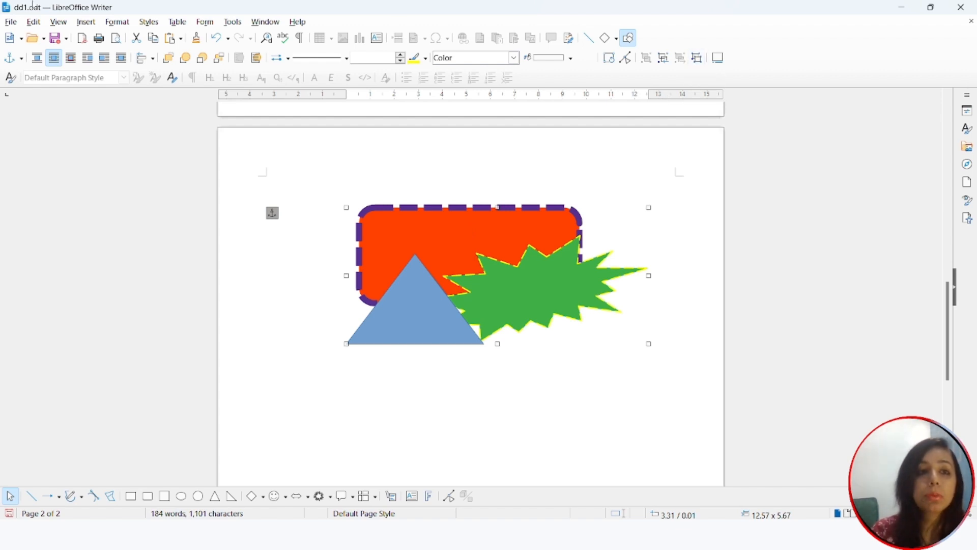
# Examine the grouped shapes on page 2 in the print preview and return to the document
pyautogui.click(116, 38)
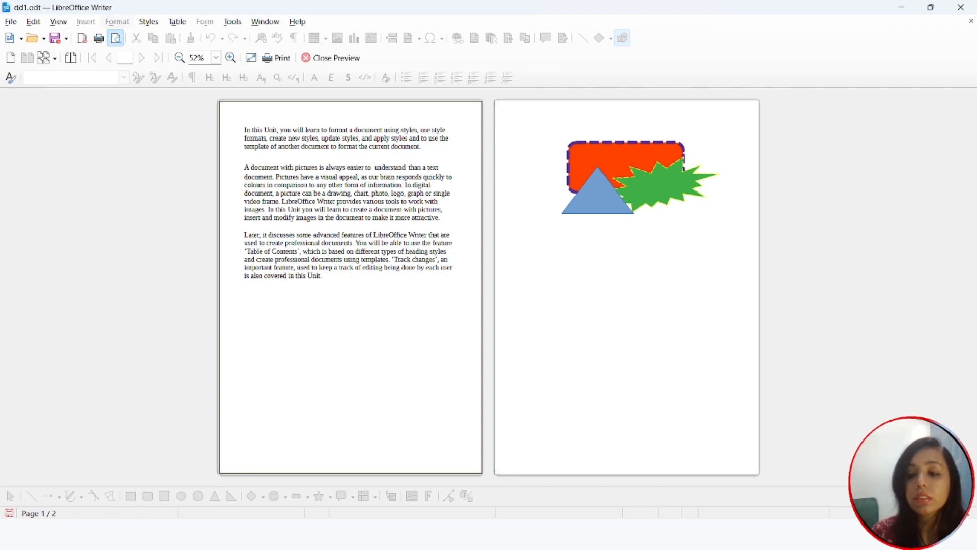
pyautogui.scroll(6, 489, 287)
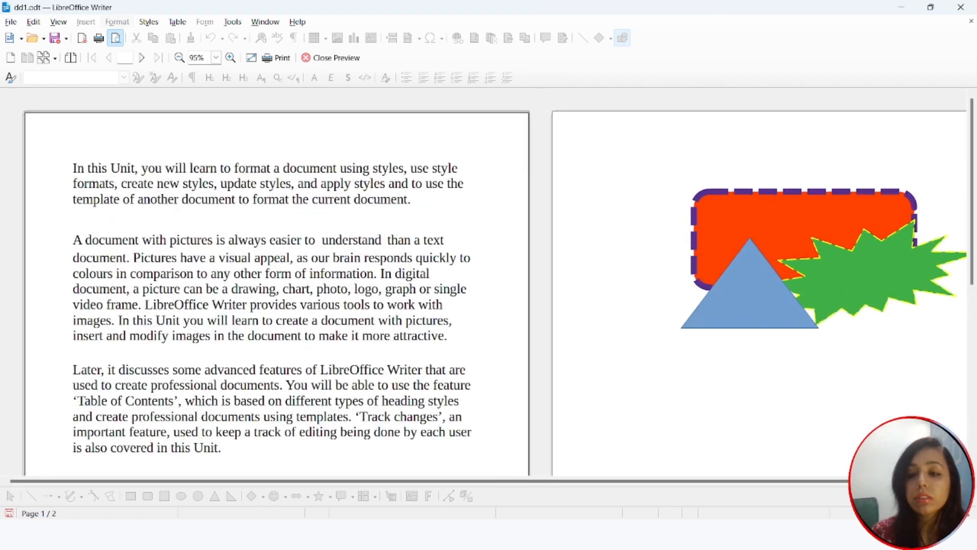
pyautogui.scroll(1, 489, 288)
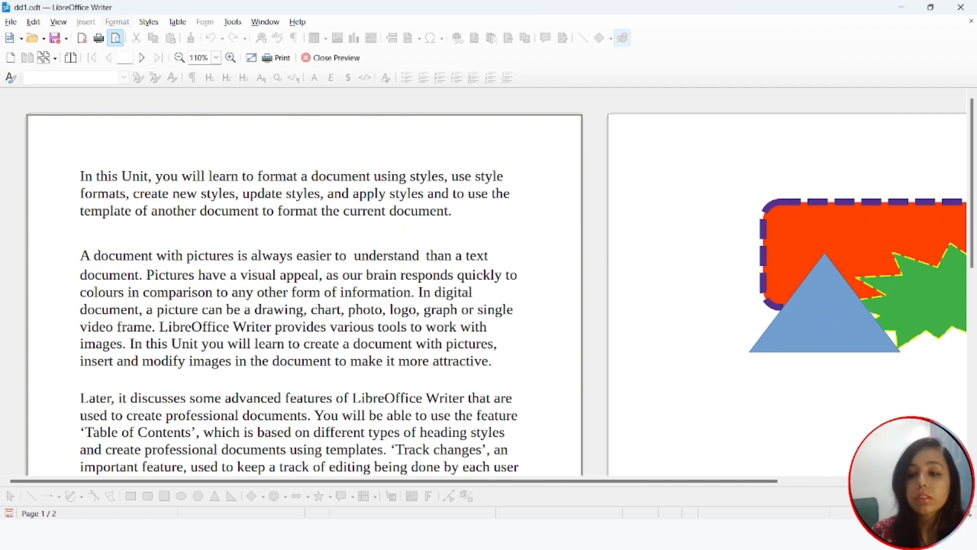
pyautogui.scroll(-1, 493, 273)
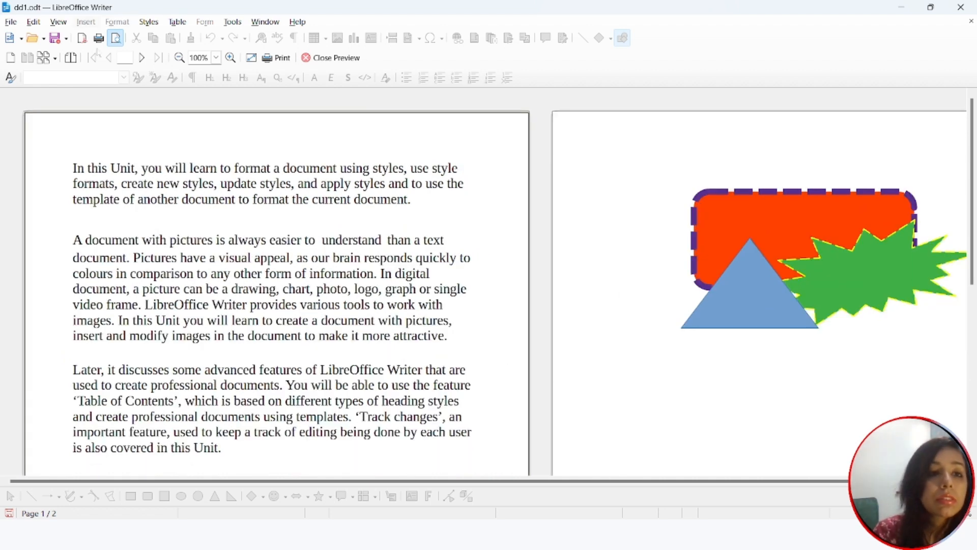
pyautogui.click(116, 37)
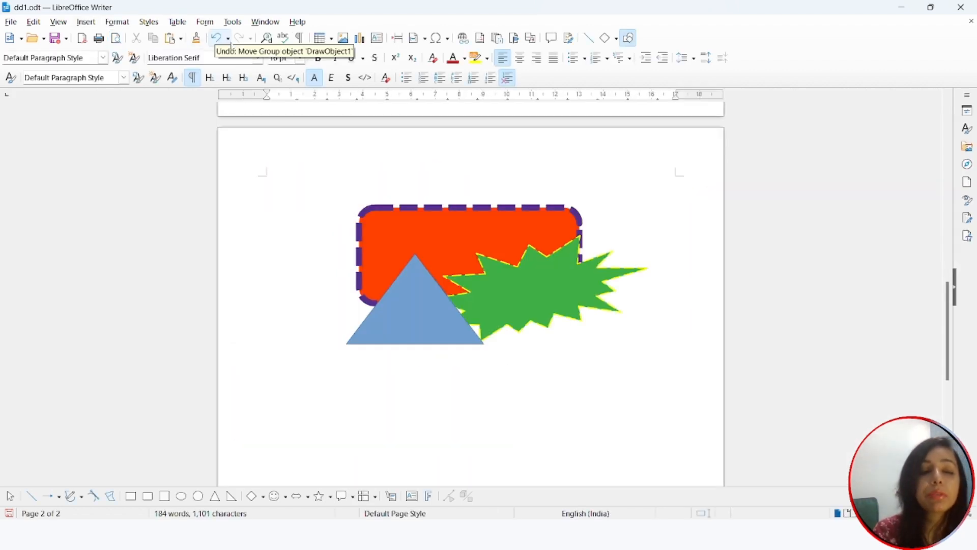
# Select the grouped drawing on page 2 and ungroup it
pyautogui.click(117, 22)
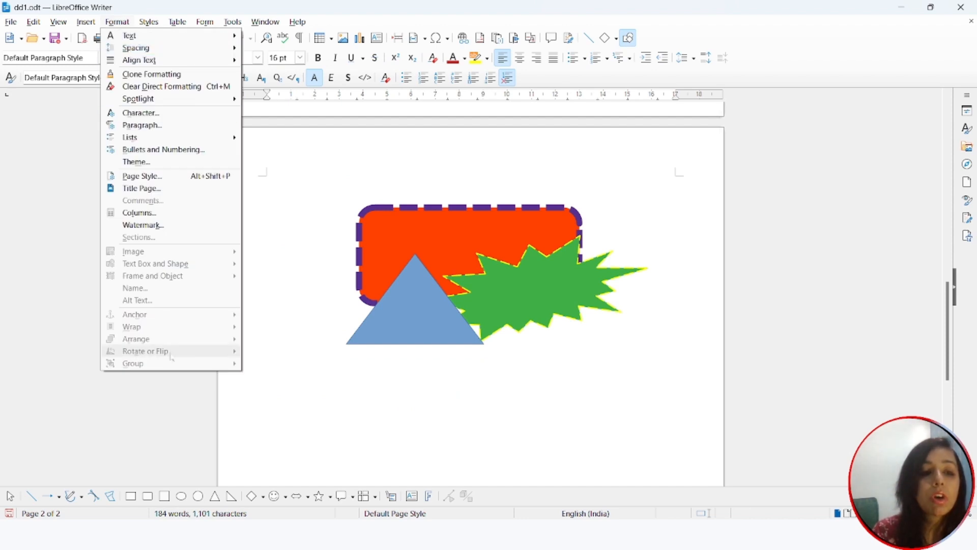
pyautogui.press('Escape')
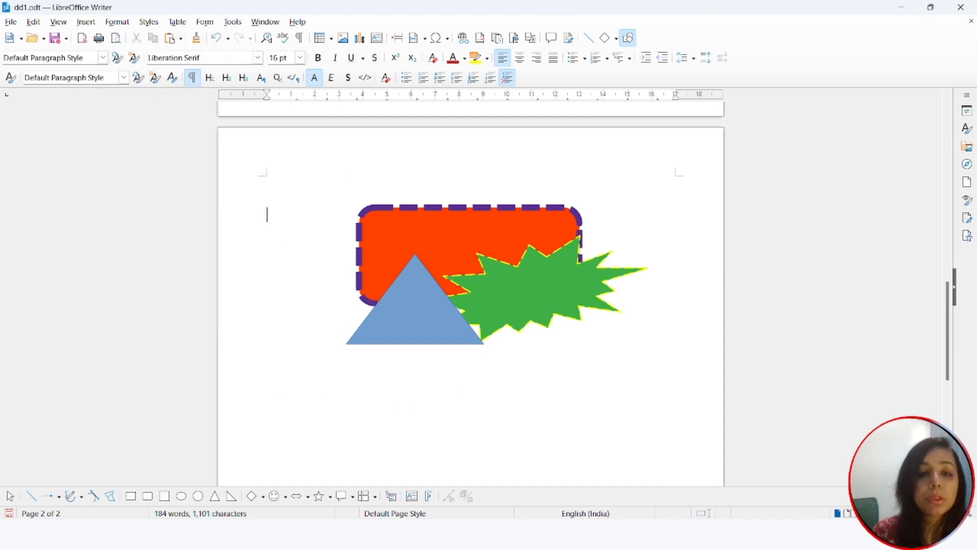
pyautogui.click(436, 234)
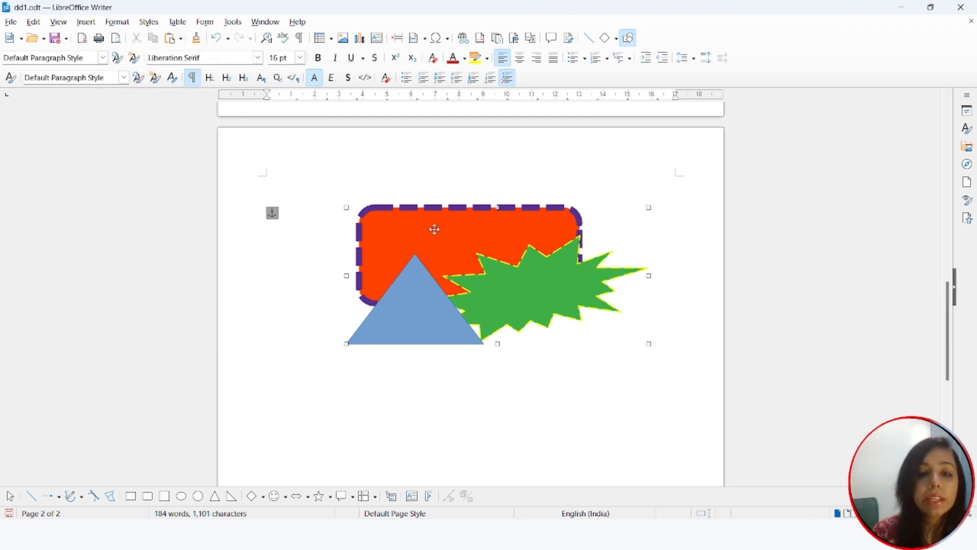
pyautogui.click(124, 21)
pyautogui.moveTo(163, 364)
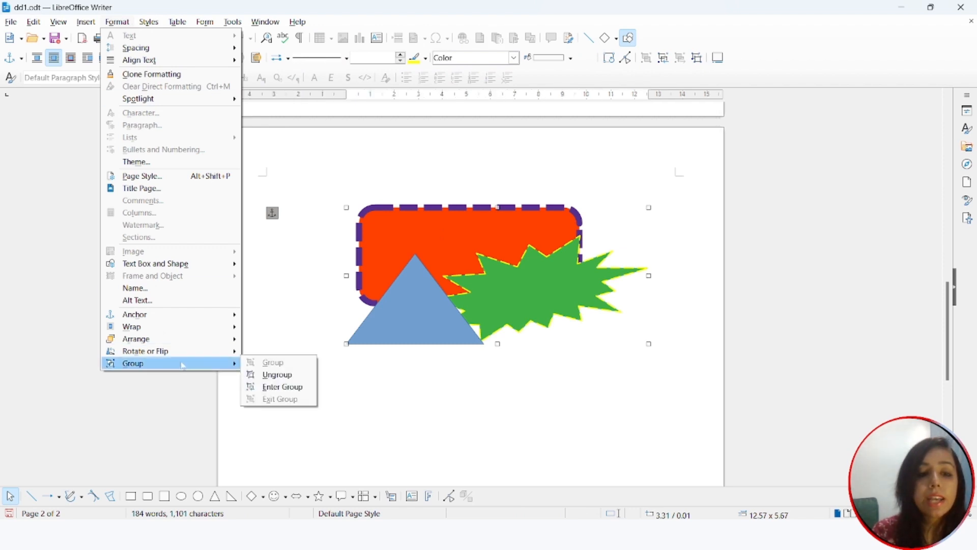
pyautogui.click(280, 376)
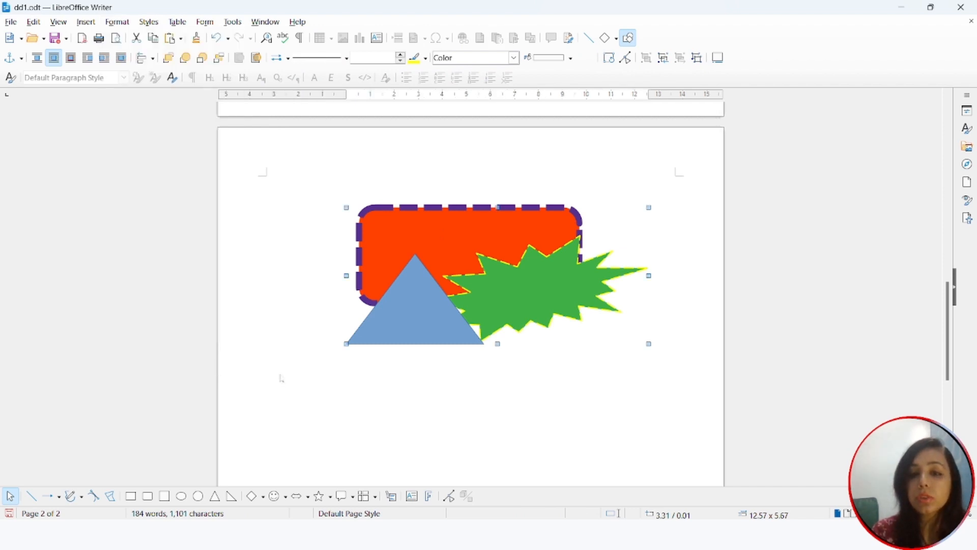
# Move the blue triangle below the rectangle to about 1.8 / 4.6 cm and the green explosion down and right to about 9.5 / 3.3 cm
pyautogui.click(260, 307)
pyautogui.click(376, 316)
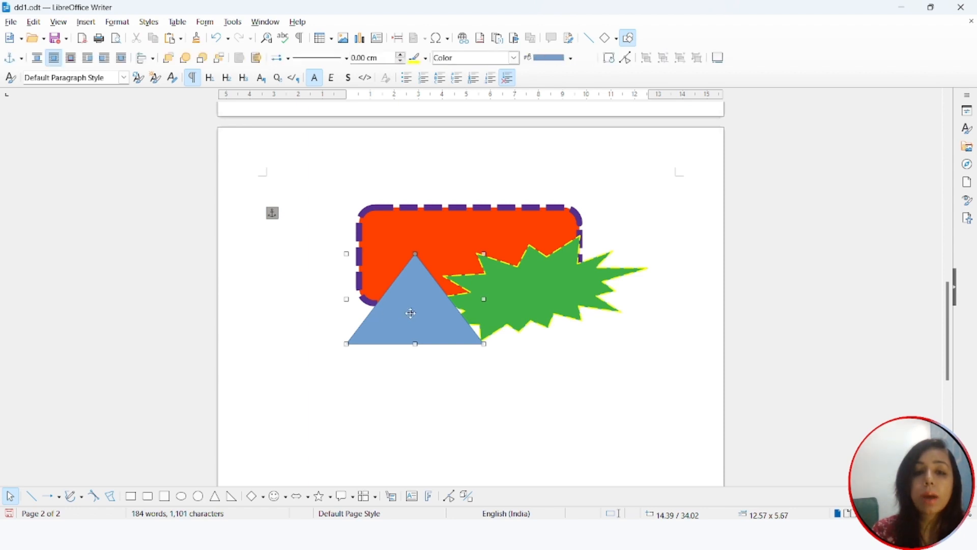
pyautogui.moveTo(377, 319); pyautogui.dragTo(340, 384)
pyautogui.click(496, 290)
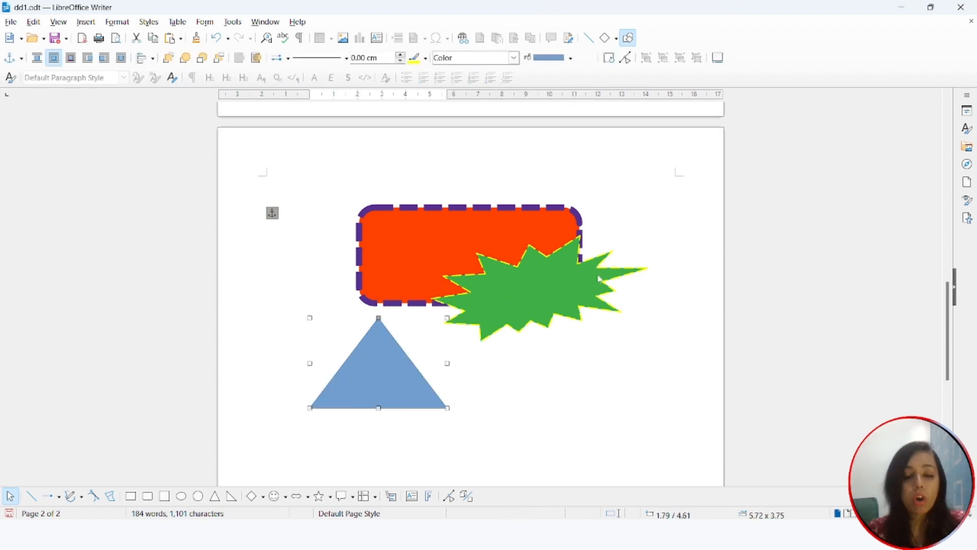
pyautogui.moveTo(585, 269); pyautogui.dragTo(649, 319)
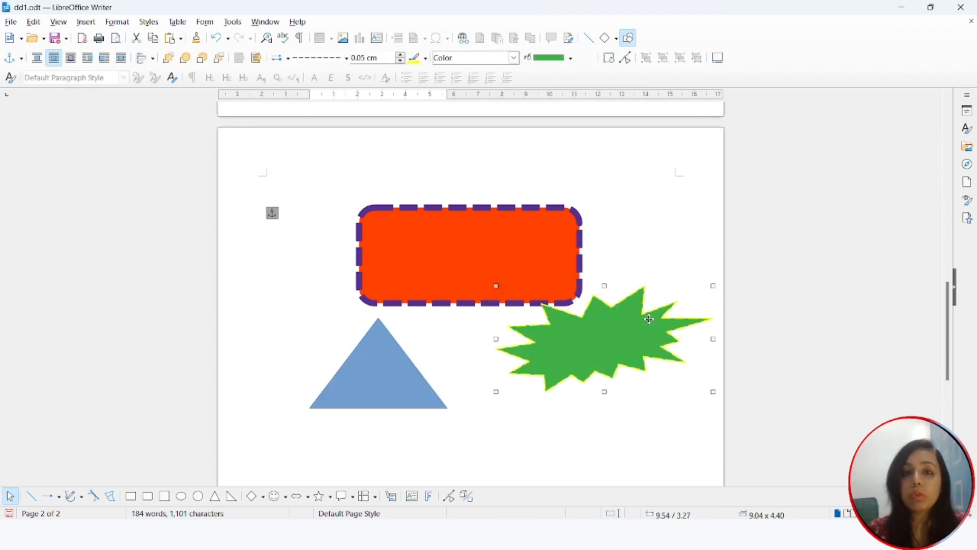
# Undo the separate moves of the explosion and triangle and the ungrouping of the shapes
pyautogui.click(492, 242)
pyautogui.hotkey('ctrl', 'z')
pyautogui.hotkey('ctrl', 'z')
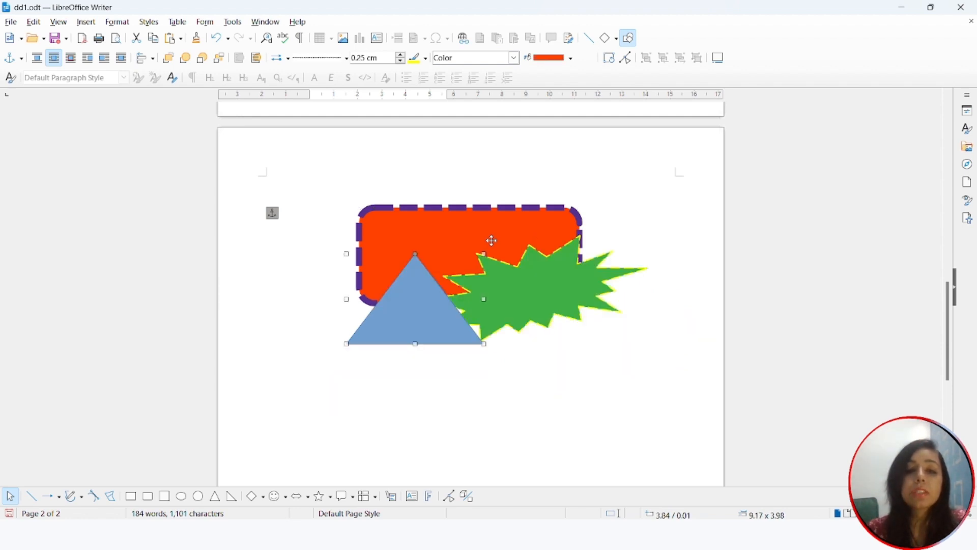
pyautogui.hotkey('ctrl', 'a')
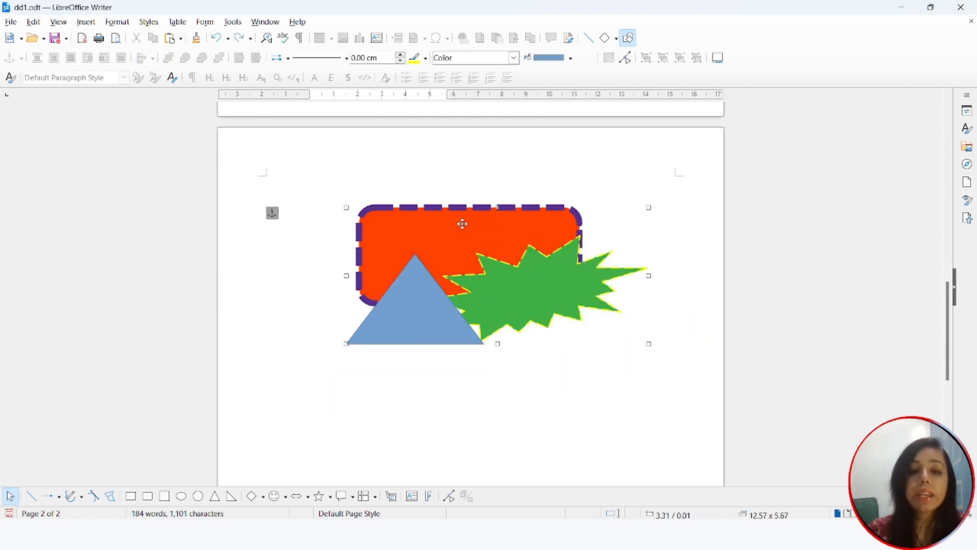
# Move the whole shape group left to the page's left margin, at about -0.4 / 0.3 cm
pyautogui.moveTo(463, 225); pyautogui.dragTo(374, 230)
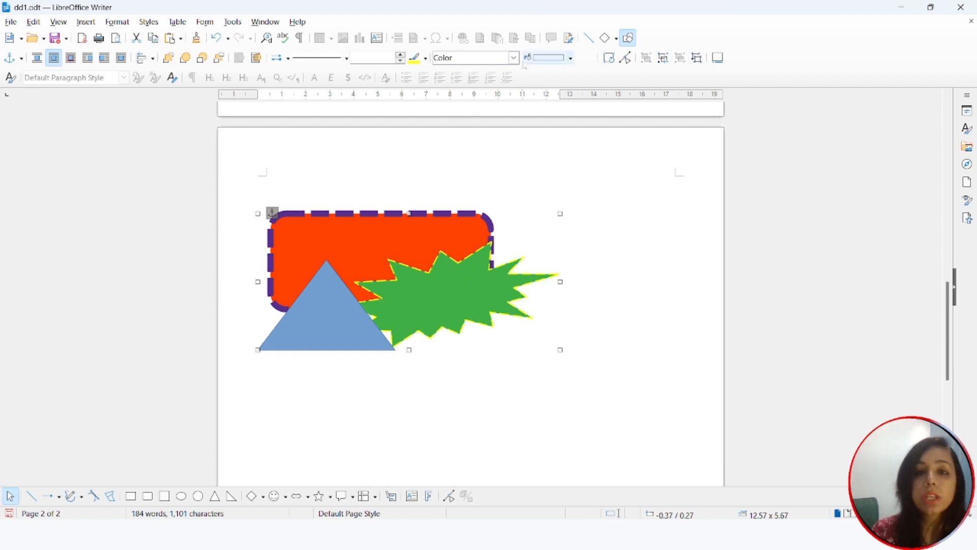
# Try a light yellow fill on the whole shape group and undo it
pyautogui.click(570, 59)
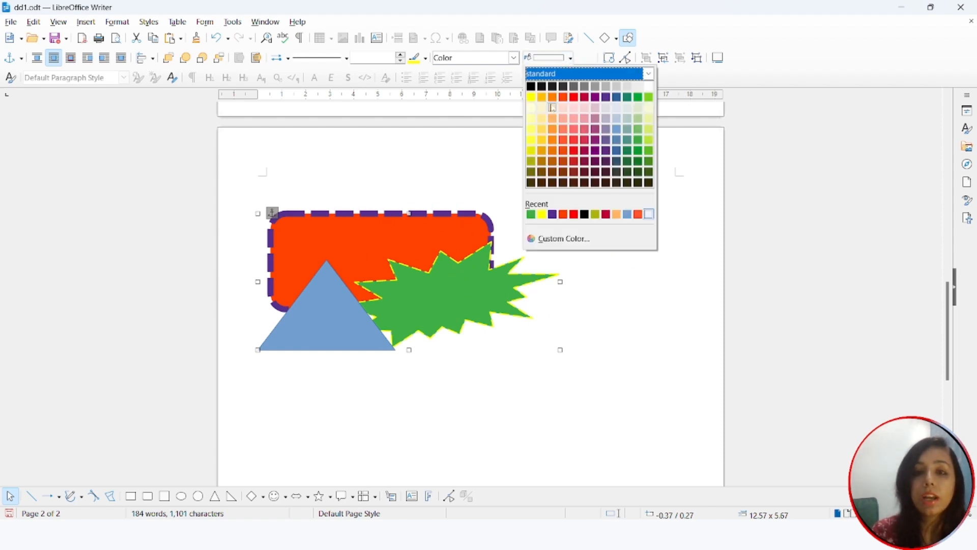
pyautogui.click(531, 129)
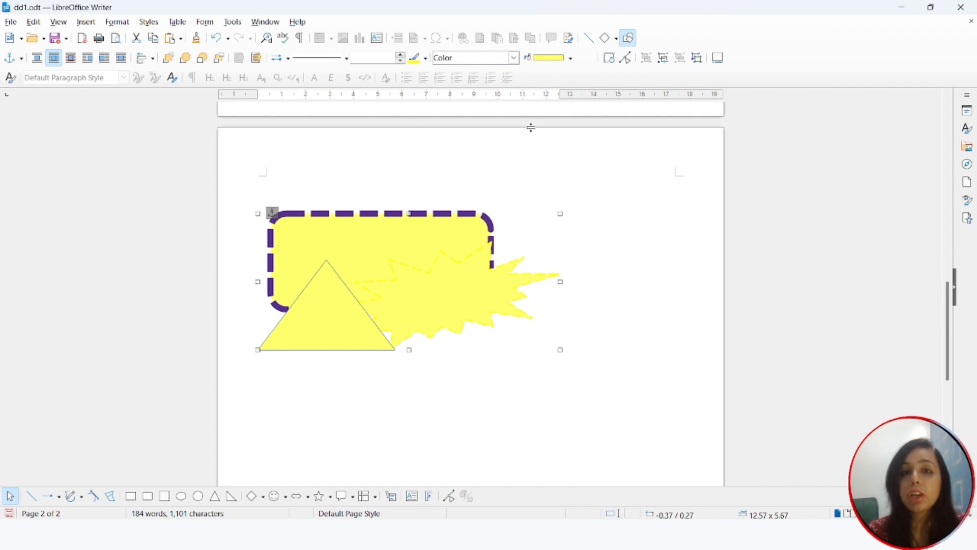
pyautogui.hotkey('ctrl', 'z')
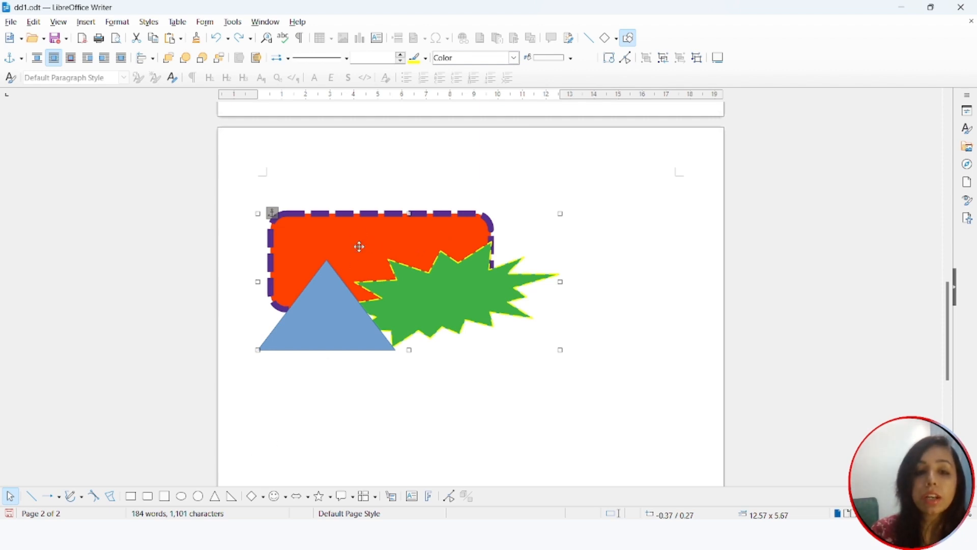
# Add a purple-filled square about 1.76 cm wide above the shape group's right part, at about 11.05 / -0.41 cm
pyautogui.click(164, 496)
pyautogui.moveTo(350, 179); pyautogui.dragTo(458, 286)
pyautogui.moveTo(426, 242)
pyautogui.mouseDown()
pyautogui.moveTo(403, 209)
pyautogui.moveTo(598, 169)
pyautogui.moveTo(437, 225)
pyautogui.mouseUp()
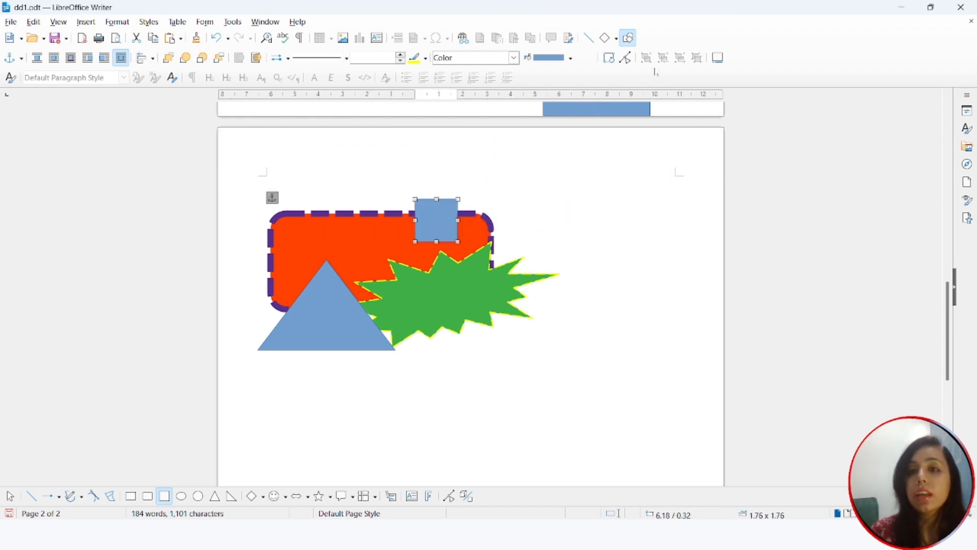
pyautogui.click(571, 58)
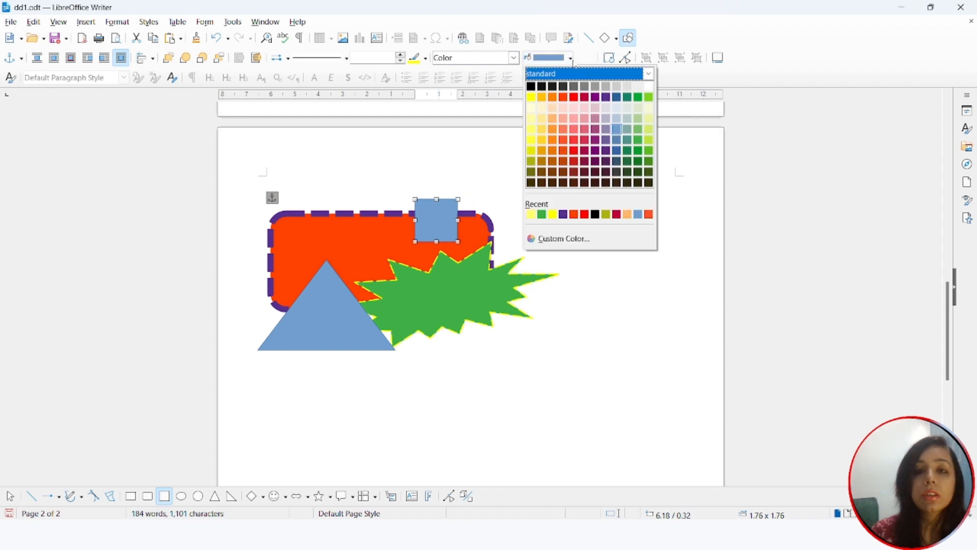
pyautogui.click(596, 143)
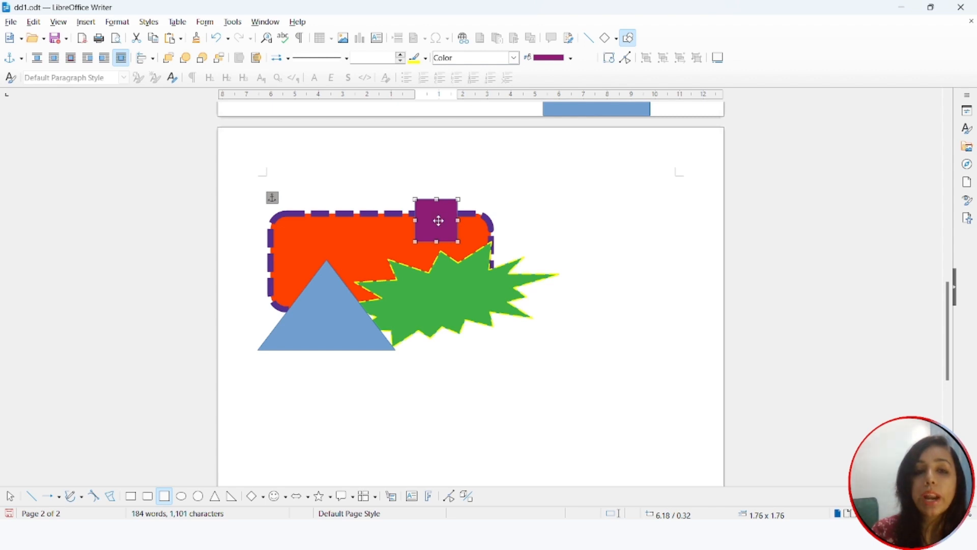
pyautogui.moveTo(439, 220)
pyautogui.mouseDown()
pyautogui.moveTo(364, 247)
pyautogui.moveTo(414, 246)
pyautogui.moveTo(426, 214)
pyautogui.moveTo(554, 190)
pyautogui.mouseUp()
pyautogui.moveTo(407, 249); pyautogui.dragTo(421, 328)
pyautogui.click(565, 214)
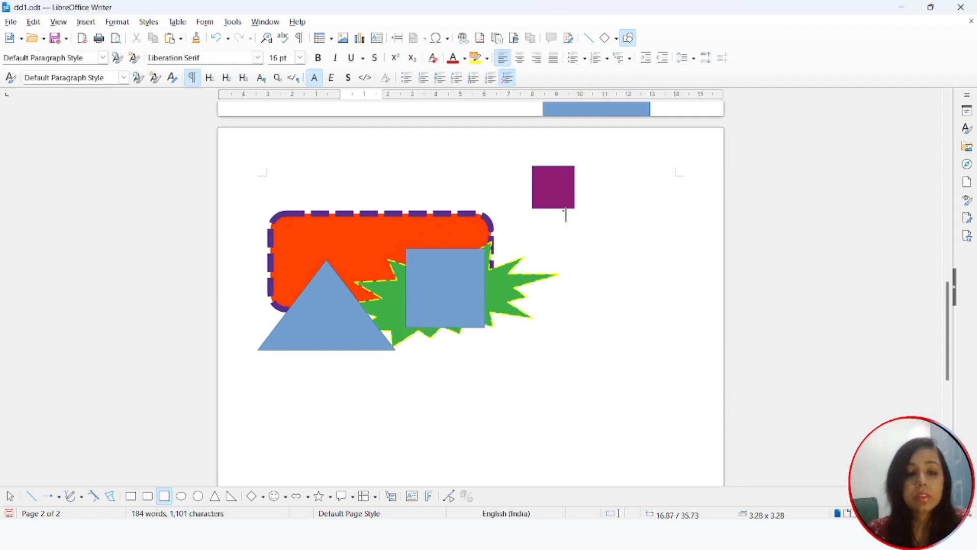
pyautogui.hotkey('ctrl', 'z')
pyautogui.hotkey('ctrl', 'z')
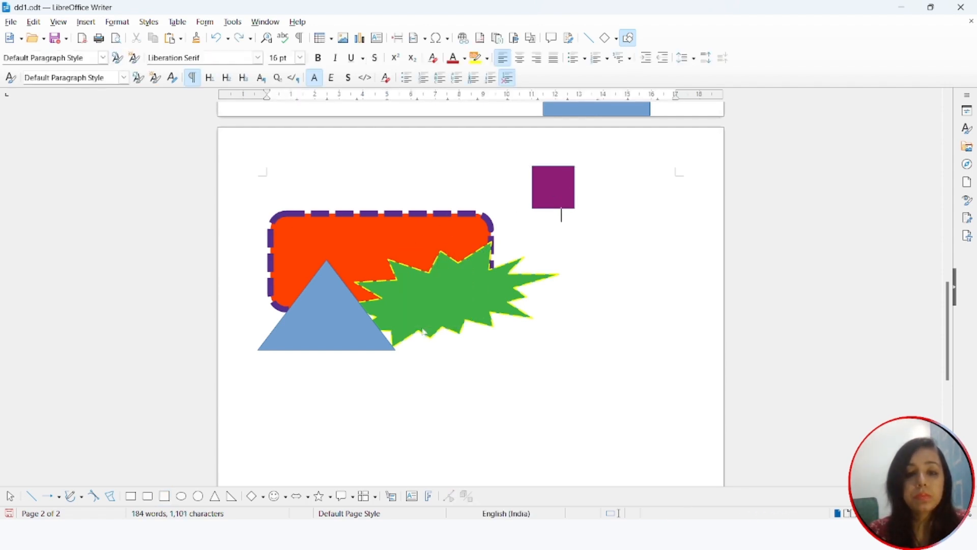
# Move the shape group down and right to about 3.9 / 3.3 cm and the purple square to about 14.1 / 0.1 cm
pyautogui.click(399, 232)
pyautogui.moveTo(398, 232); pyautogui.dragTo(502, 305)
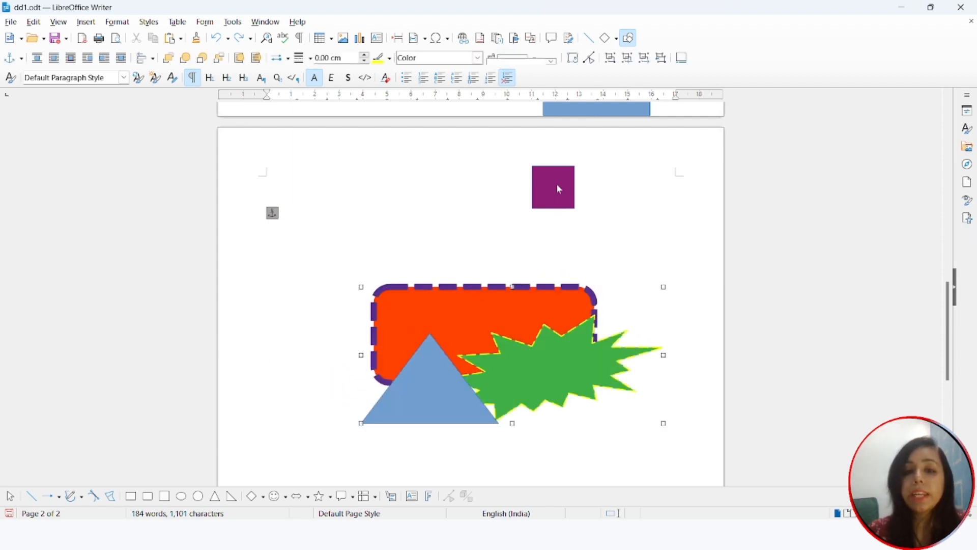
pyautogui.click(557, 179)
pyautogui.doubleClick(558, 175)
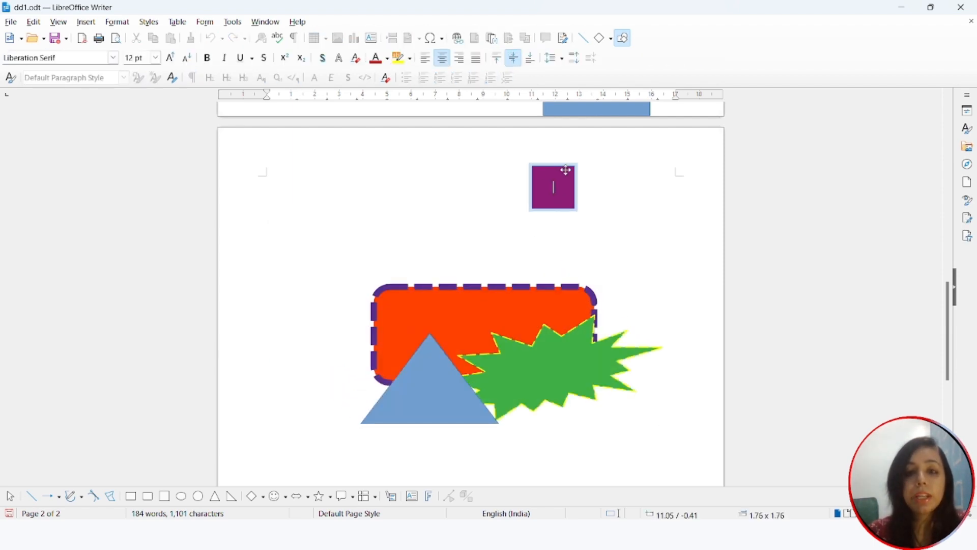
pyautogui.moveTo(569, 170); pyautogui.dragTo(641, 198)
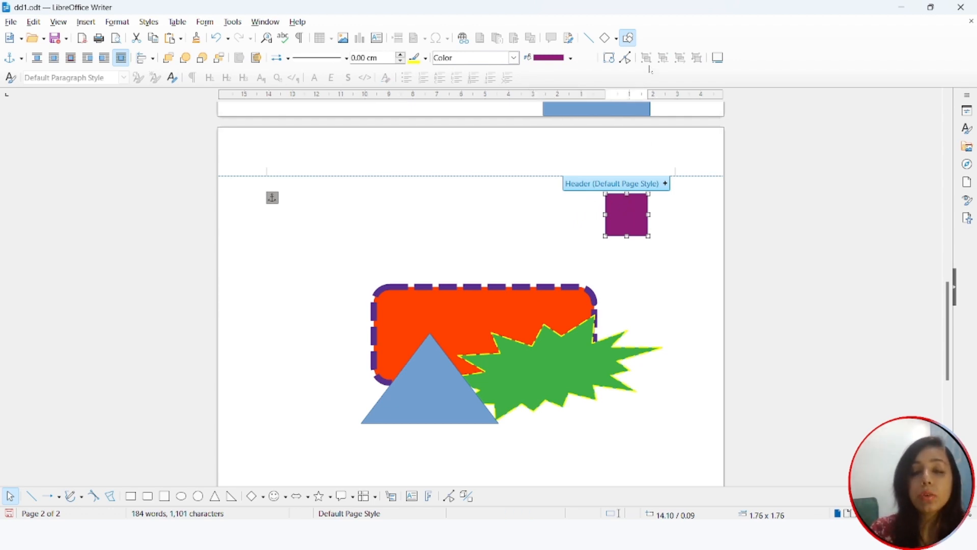
# Enter the shape group for editing its members and exit it again
pyautogui.click(497, 223)
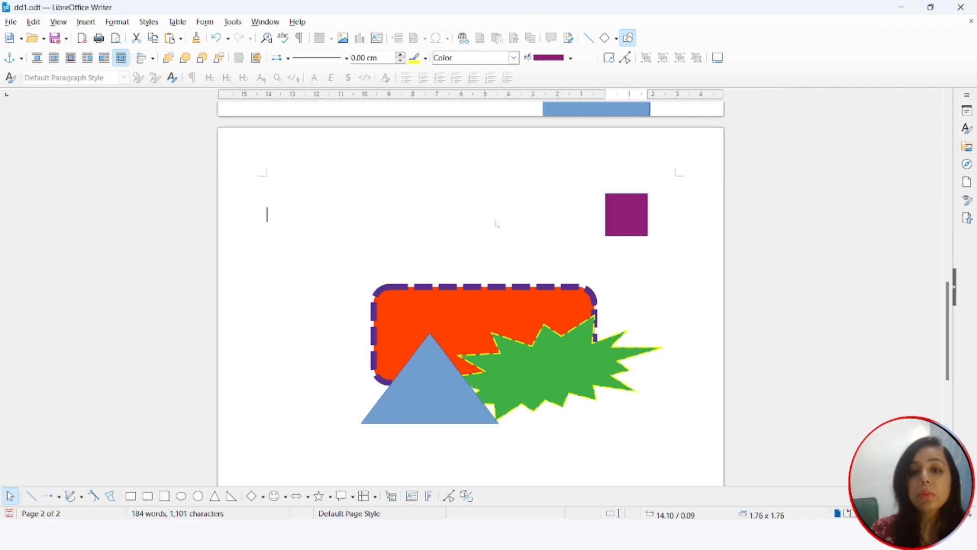
pyautogui.click(620, 222)
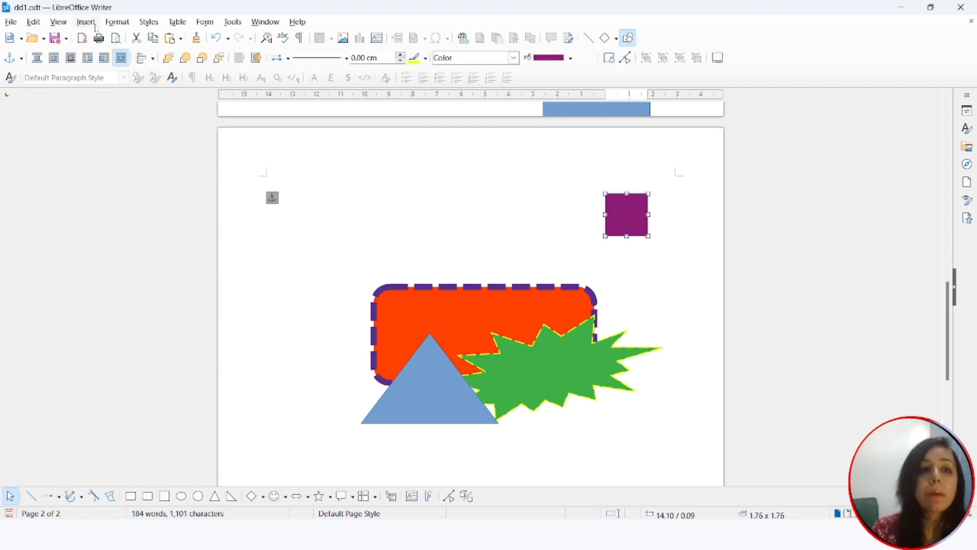
pyautogui.click(116, 22)
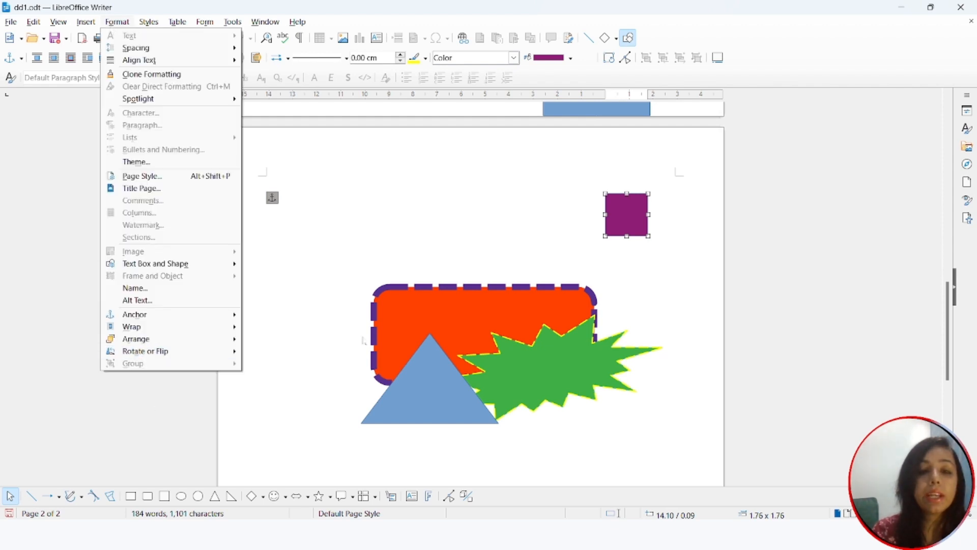
pyautogui.click(390, 339)
pyautogui.click(390, 339)
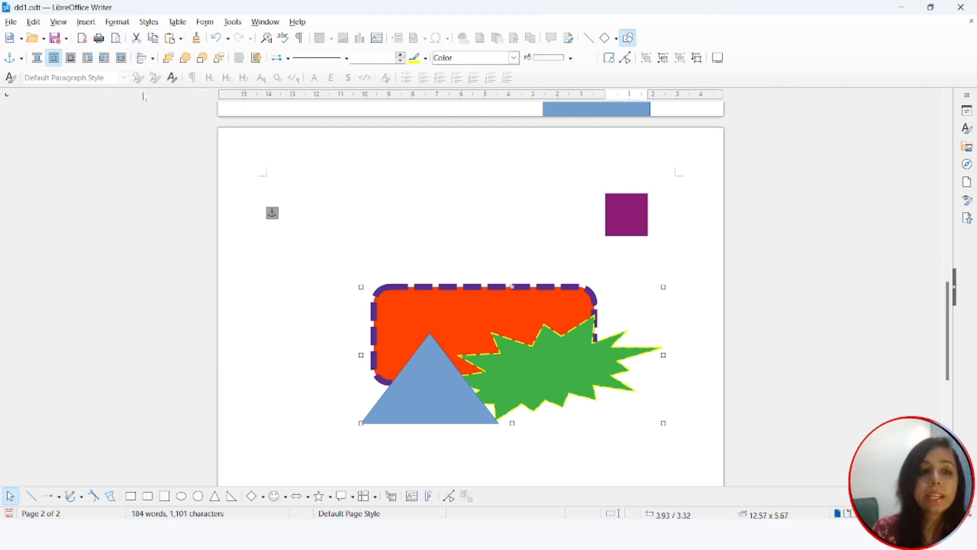
pyautogui.click(117, 22)
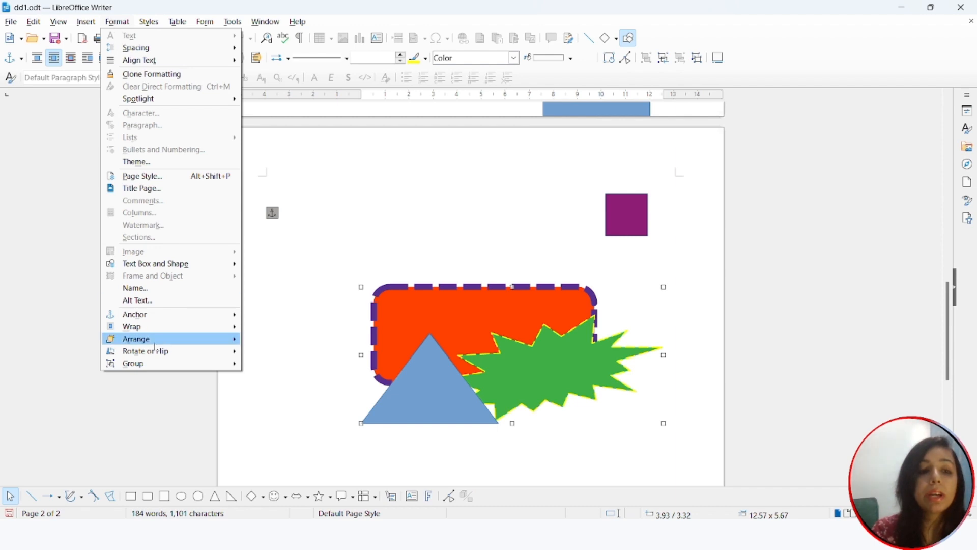
pyautogui.moveTo(164, 363)
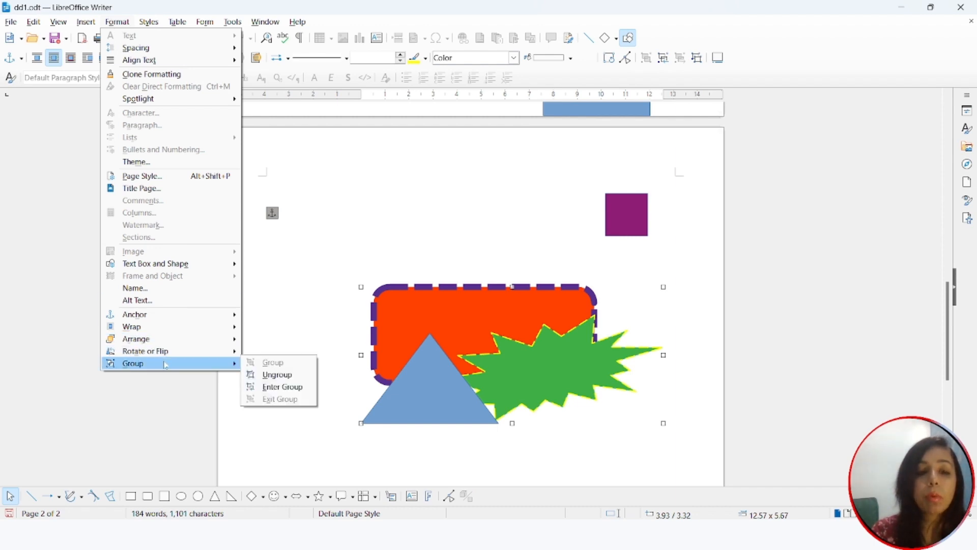
pyautogui.click(283, 387)
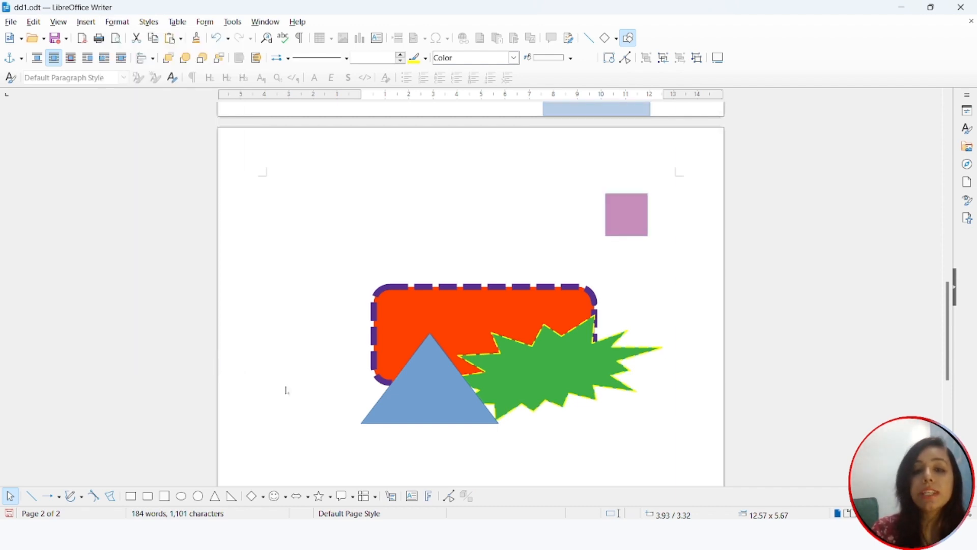
pyautogui.click(623, 214)
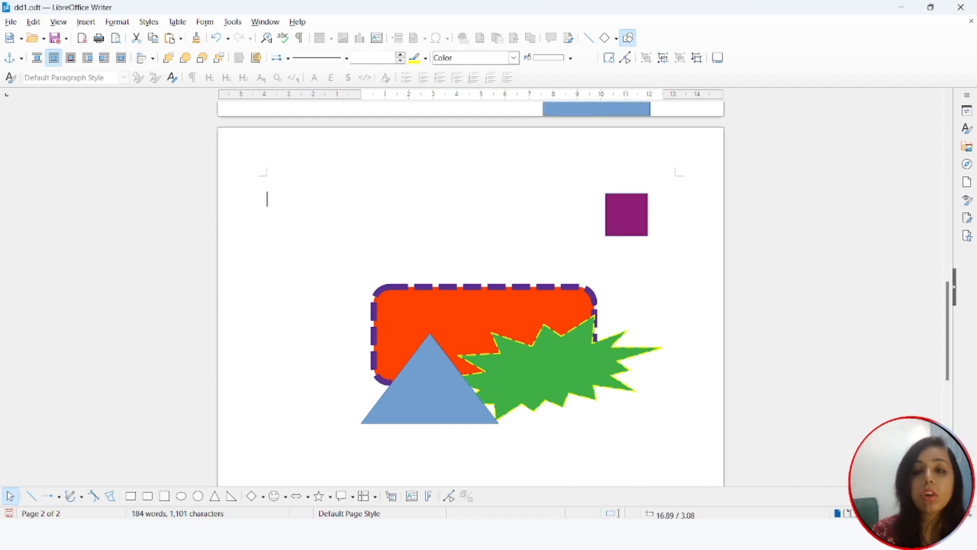
# Move the purple square onto the red rectangle's top edge at about 8.5 / 3.0 cm and group it with the shape group
pyautogui.moveTo(624, 214); pyautogui.dragTo(486, 300)
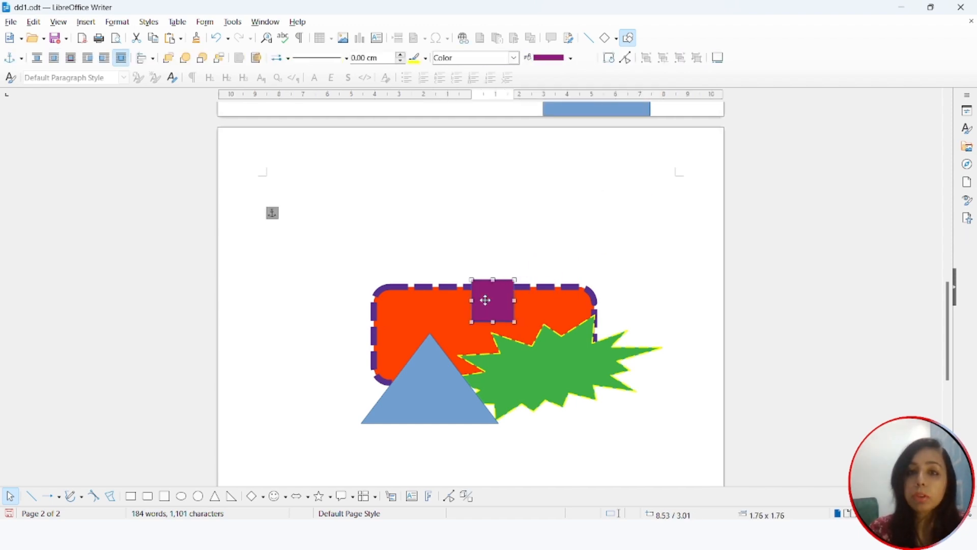
pyautogui.click(442, 321)
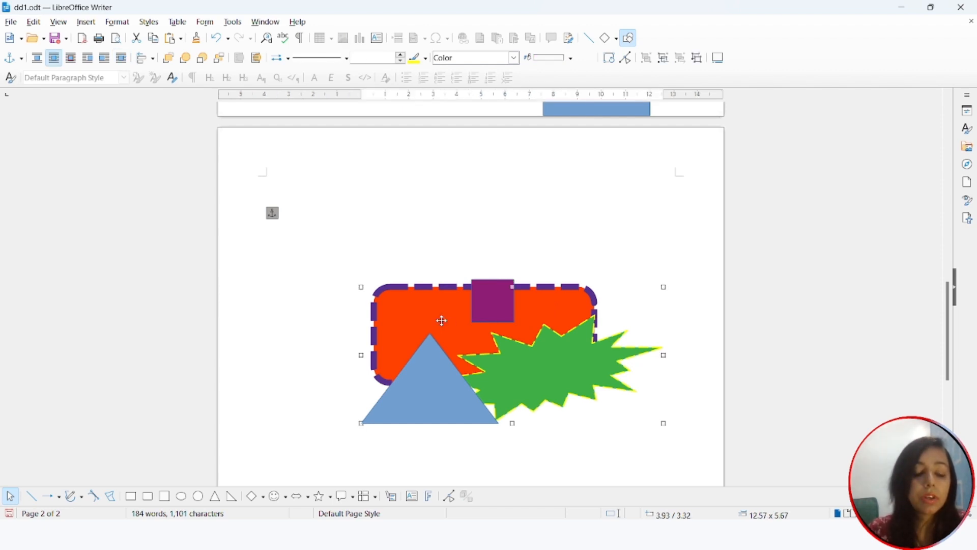
pyautogui.keyDown('shift'); pyautogui.click(505, 299); pyautogui.keyUp('shift')
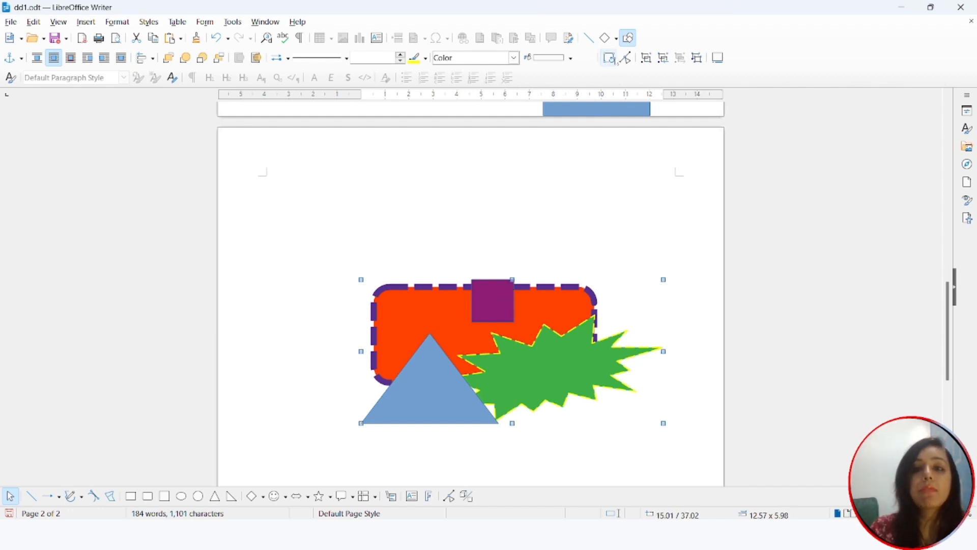
pyautogui.click(649, 62)
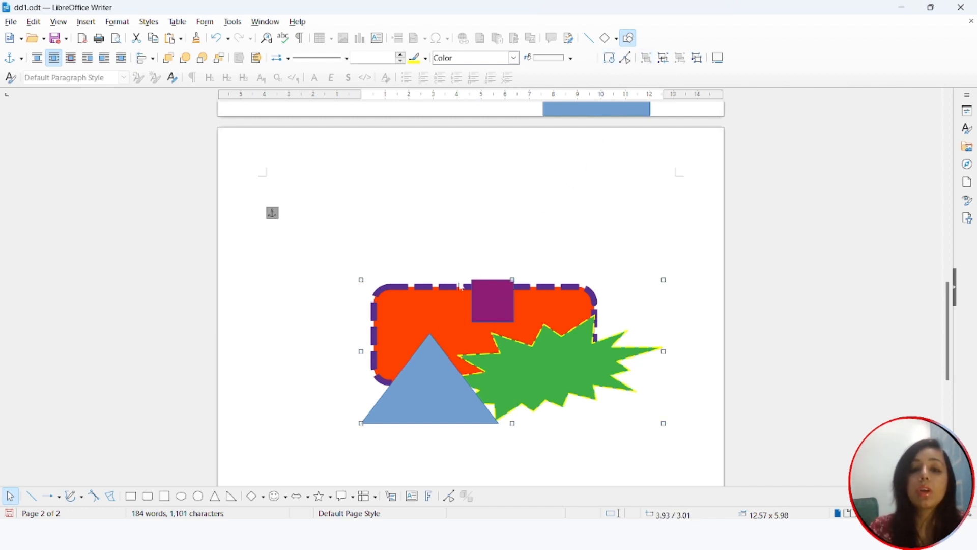
# Move the combined group up and left to about 1.2 / 0.3 cm
pyautogui.moveTo(436, 292); pyautogui.dragTo(373, 213)
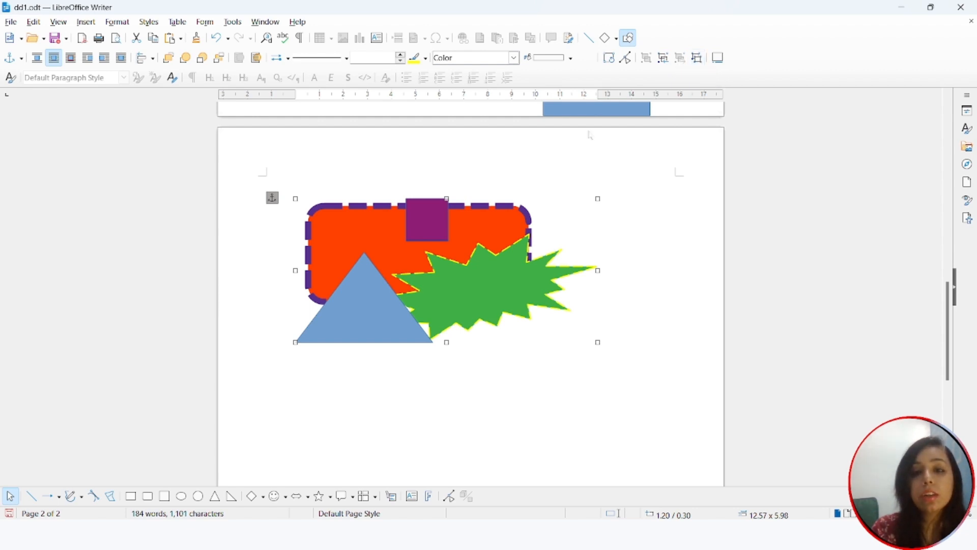
pyautogui.click(584, 146)
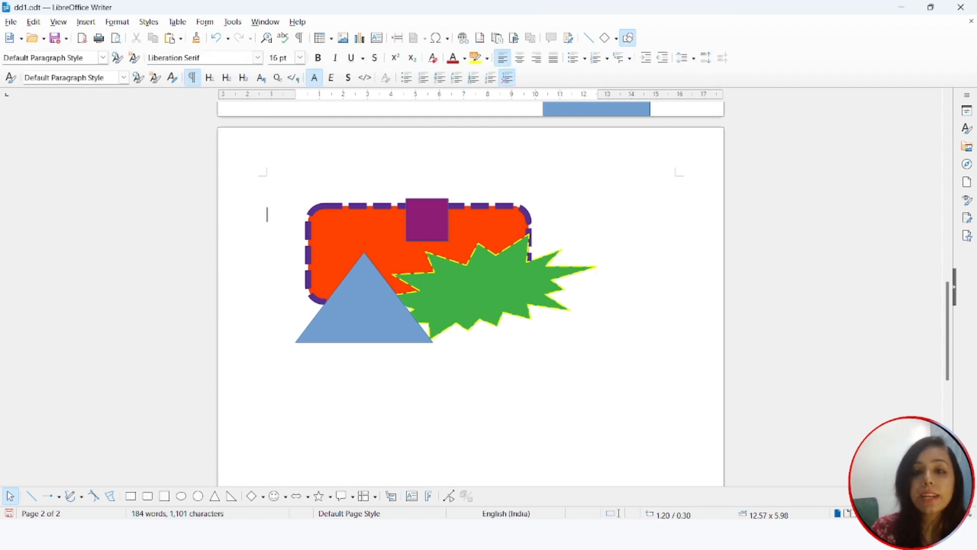
pyautogui.click(474, 232)
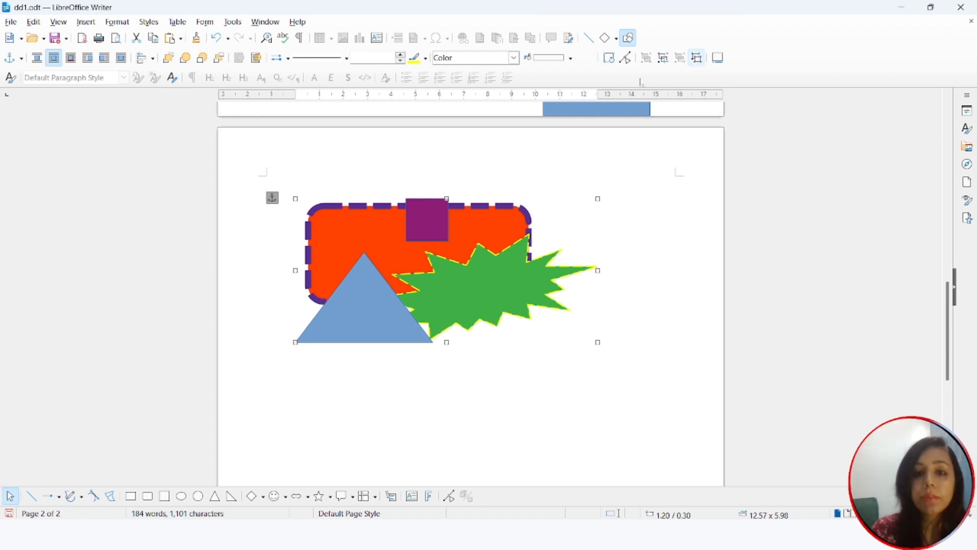
# Ungroup both the combined group and its nested group, moving all the shapes down and right in between
pyautogui.click(496, 357)
pyautogui.click(499, 313)
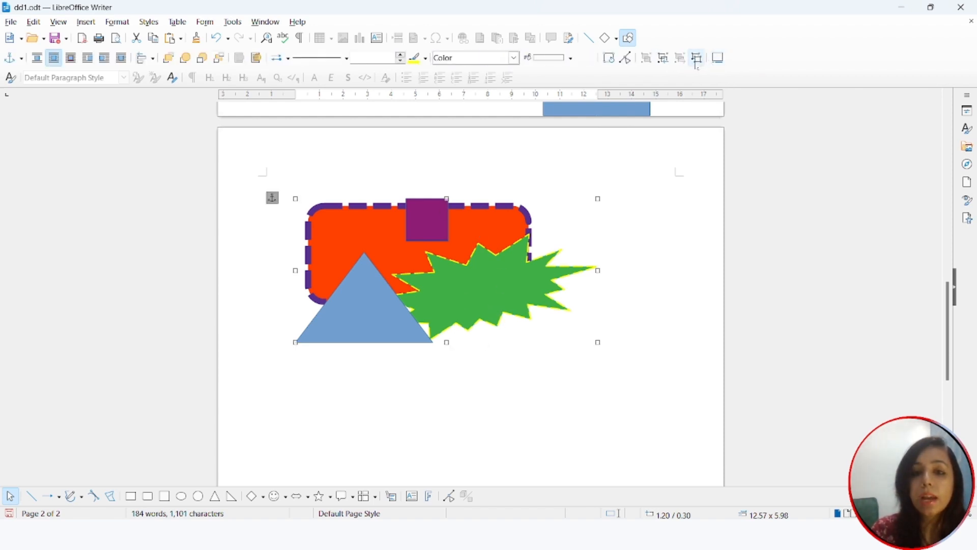
pyautogui.click(697, 59)
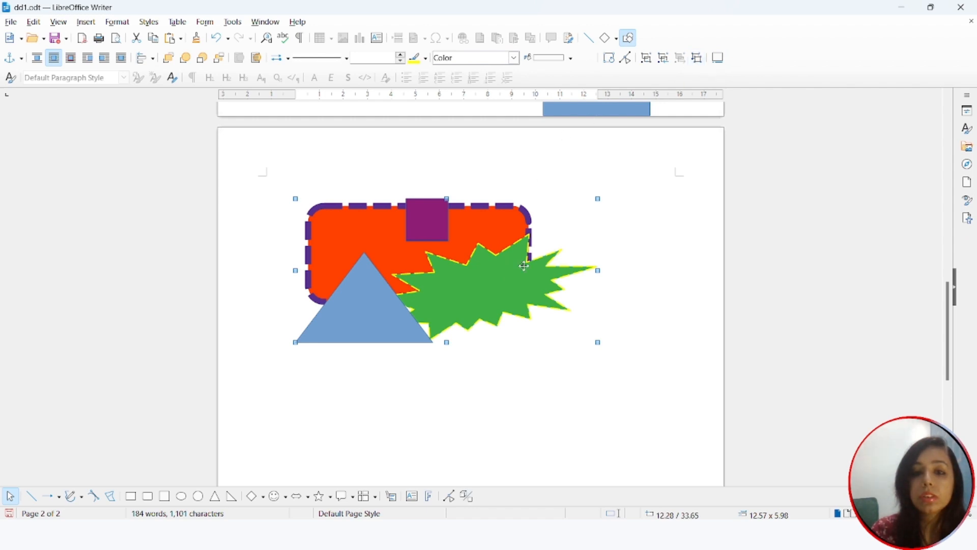
pyautogui.moveTo(524, 269); pyautogui.dragTo(575, 325)
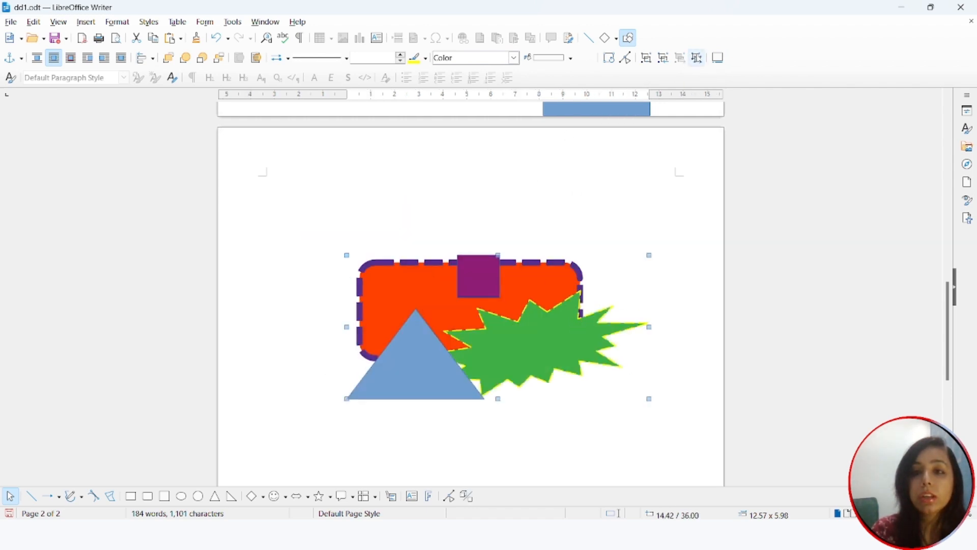
pyautogui.click(698, 58)
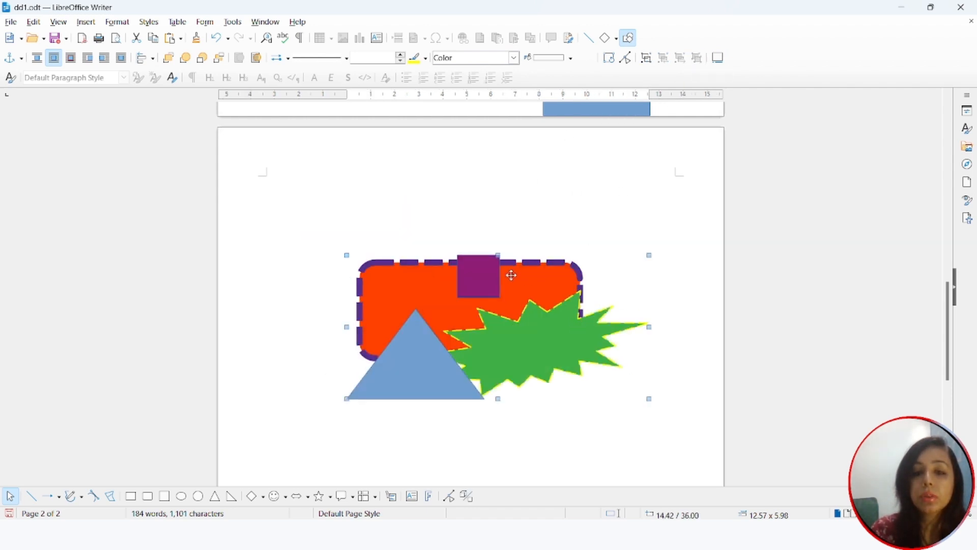
# Move the purple square above the rectangle to about 9.4 / 0.4 cm and the blue triangle down and left to about 2.1 / 5.2 cm
pyautogui.click(495, 271)
pyautogui.moveTo(477, 270); pyautogui.dragTo(511, 201)
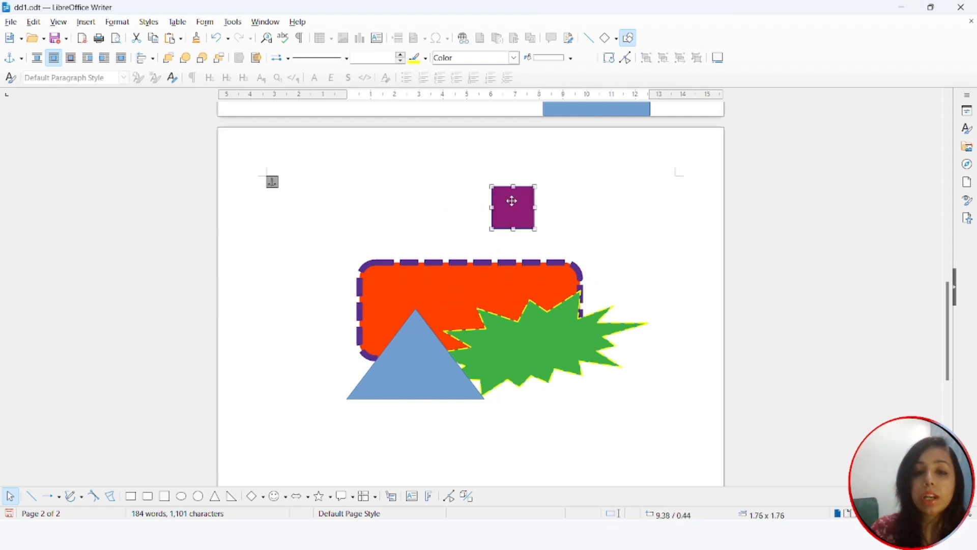
pyautogui.moveTo(415, 380); pyautogui.dragTo(387, 404)
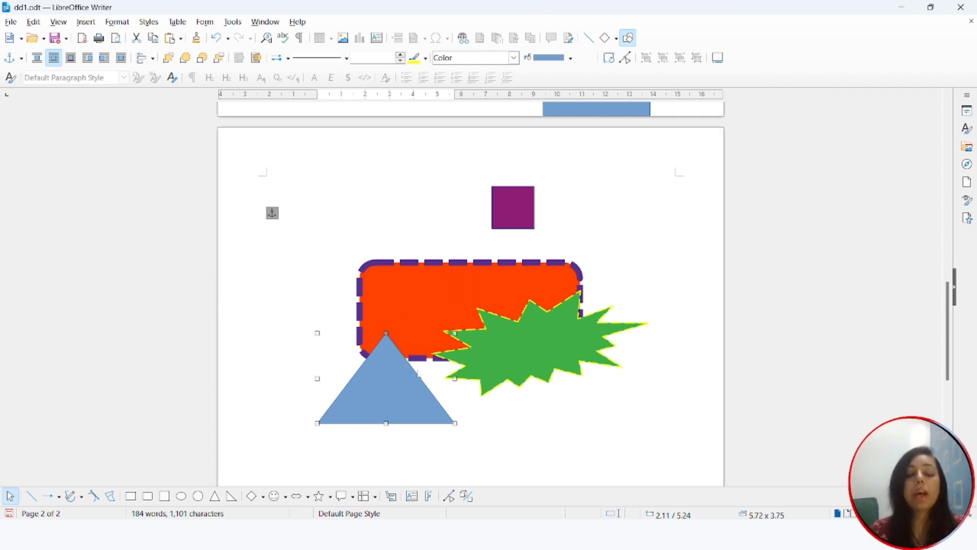
# Switch to the PowerPoint slide show of ddul
pyautogui.hotkey('alt', 'Tab')
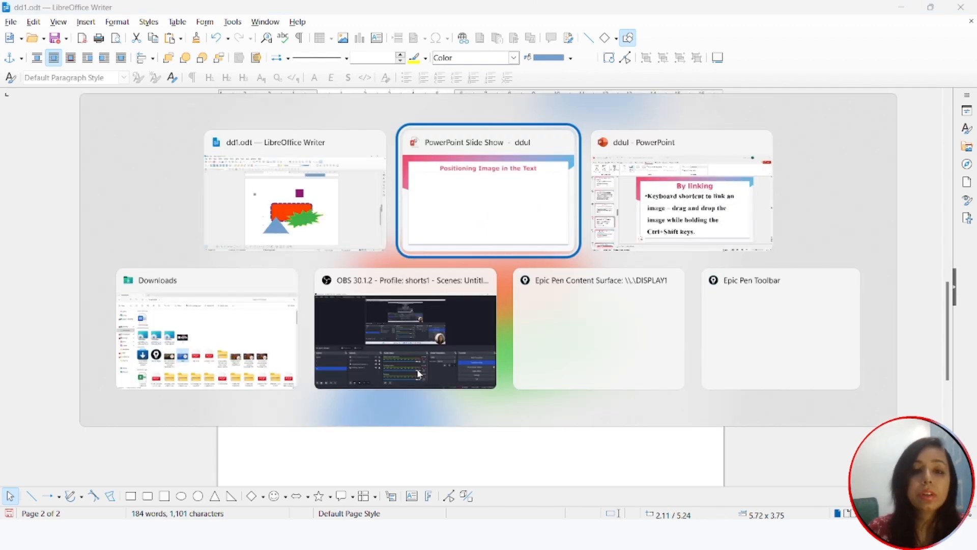